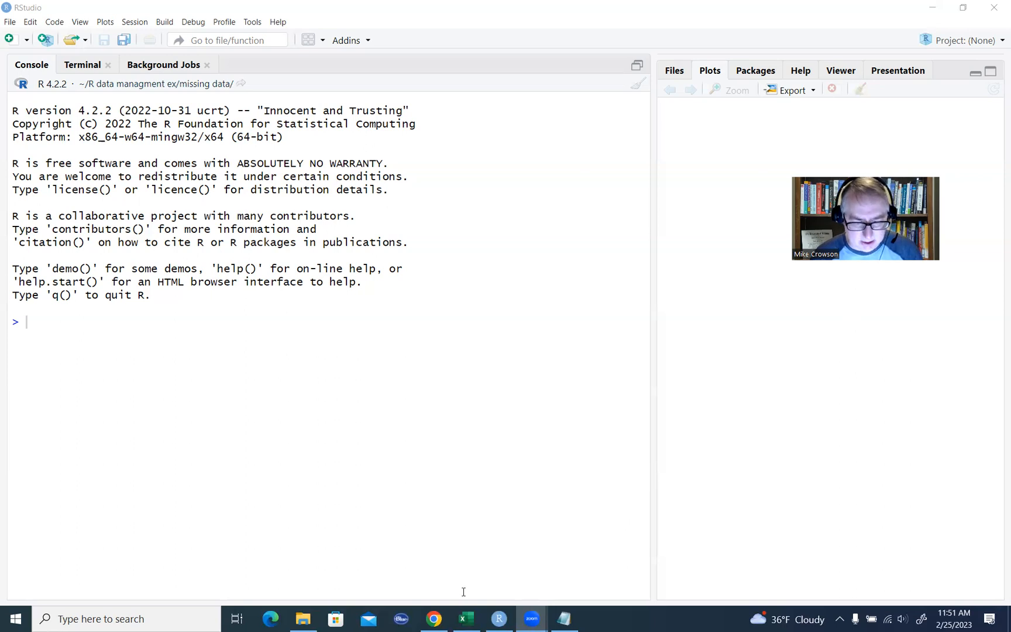
- Switch to the Excel workbook "reg data missing" and review the variable names in its header row
{"action": "left_click", "coordinate": [466, 619]}
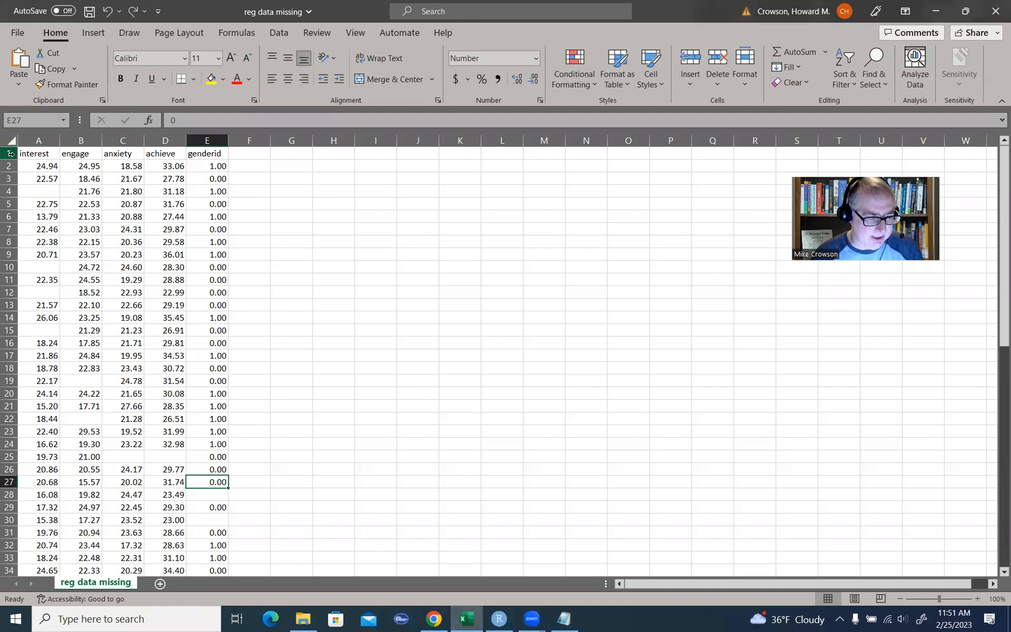
{"action": "left_click", "coordinate": [11, 154]}
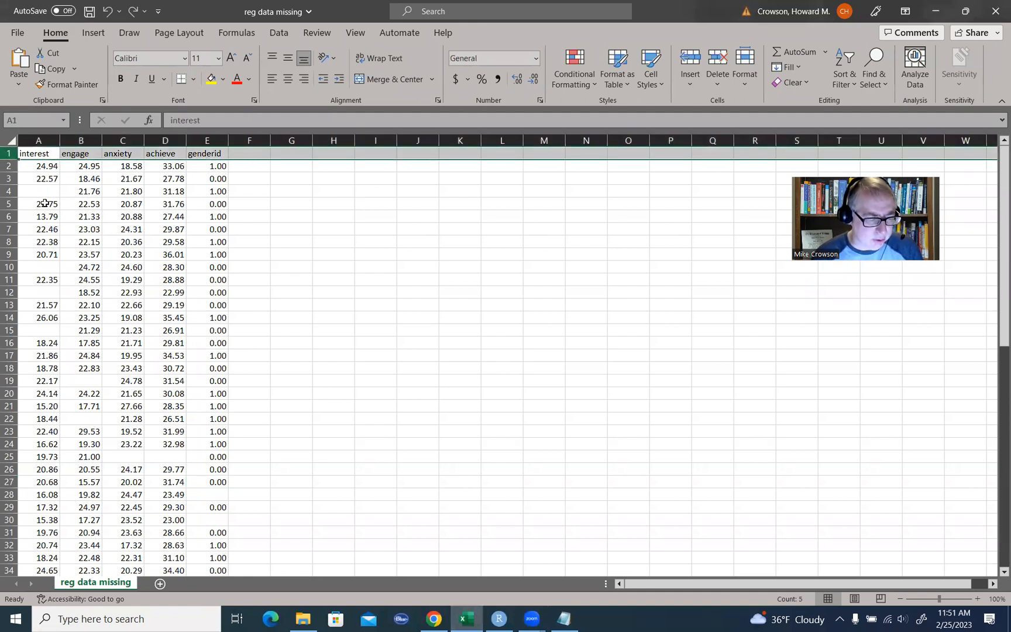
{"action": "left_click", "coordinate": [272, 193]}
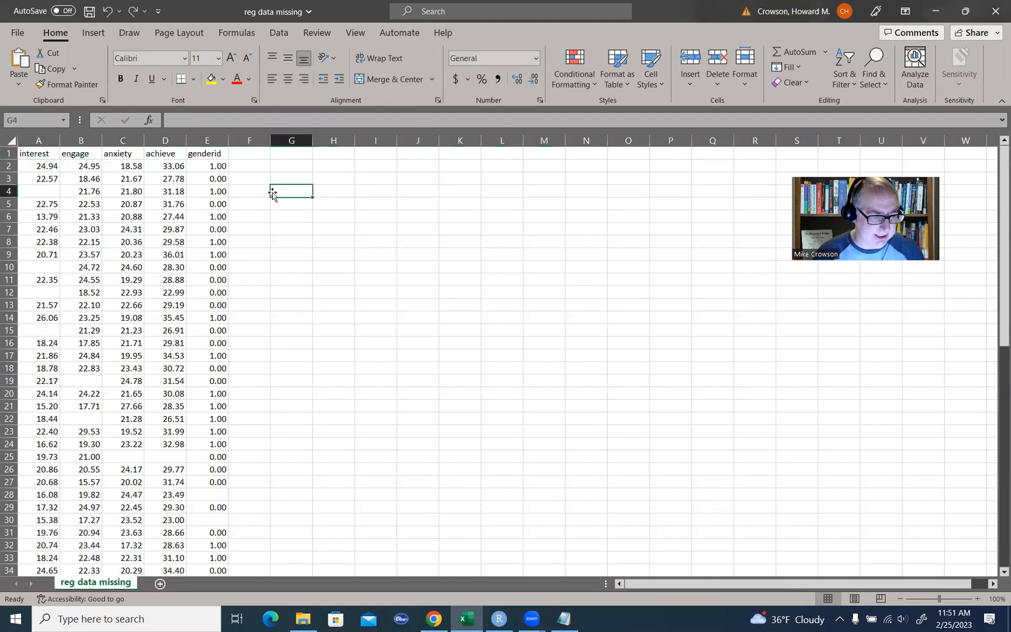
- Examine the interest column of the worksheet for blank cells that represent missing data
{"action": "left_click", "coordinate": [41, 140]}
{"action": "left_click", "coordinate": [41, 191]}
{"action": "left_click", "coordinate": [38, 266]}
{"action": "left_click", "coordinate": [41, 292]}
{"action": "left_click", "coordinate": [41, 327]}
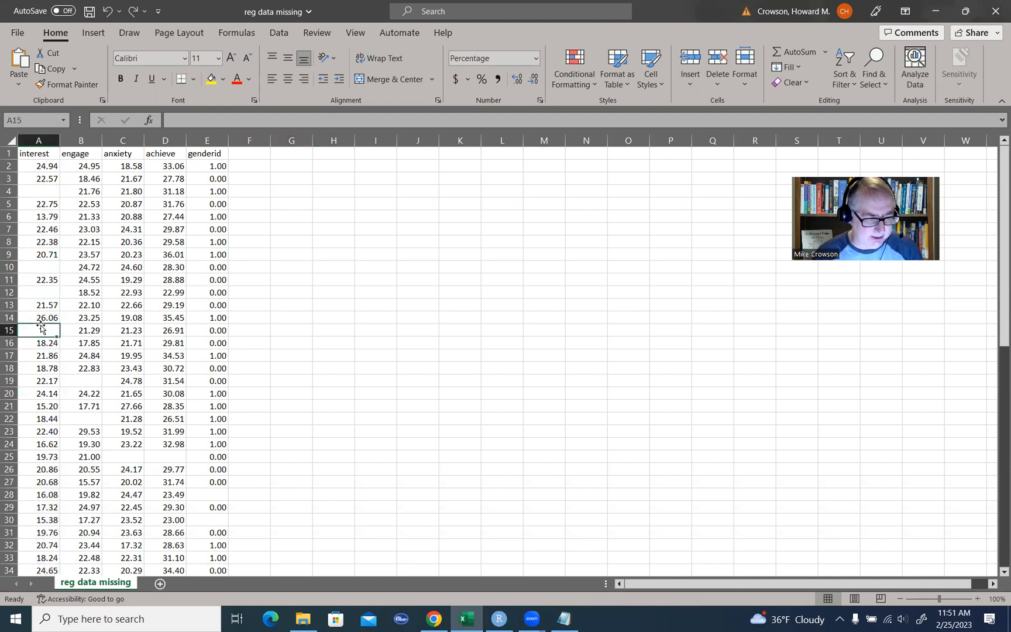
{"action": "left_click", "coordinate": [44, 193]}
{"action": "left_click", "coordinate": [47, 267]}
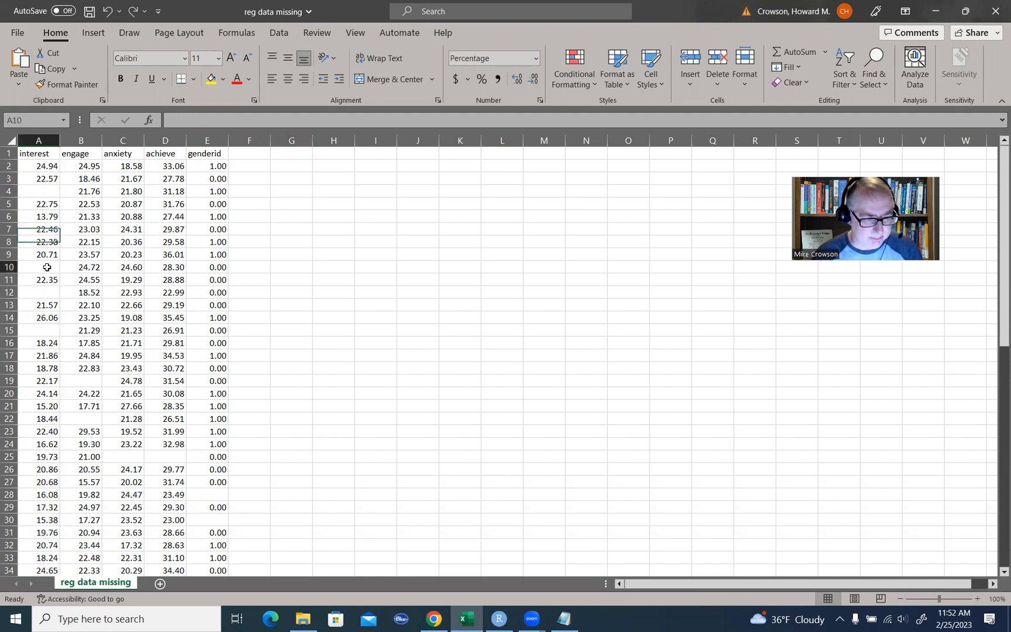
{"action": "left_click", "coordinate": [42, 293]}
{"action": "left_click", "coordinate": [45, 329]}
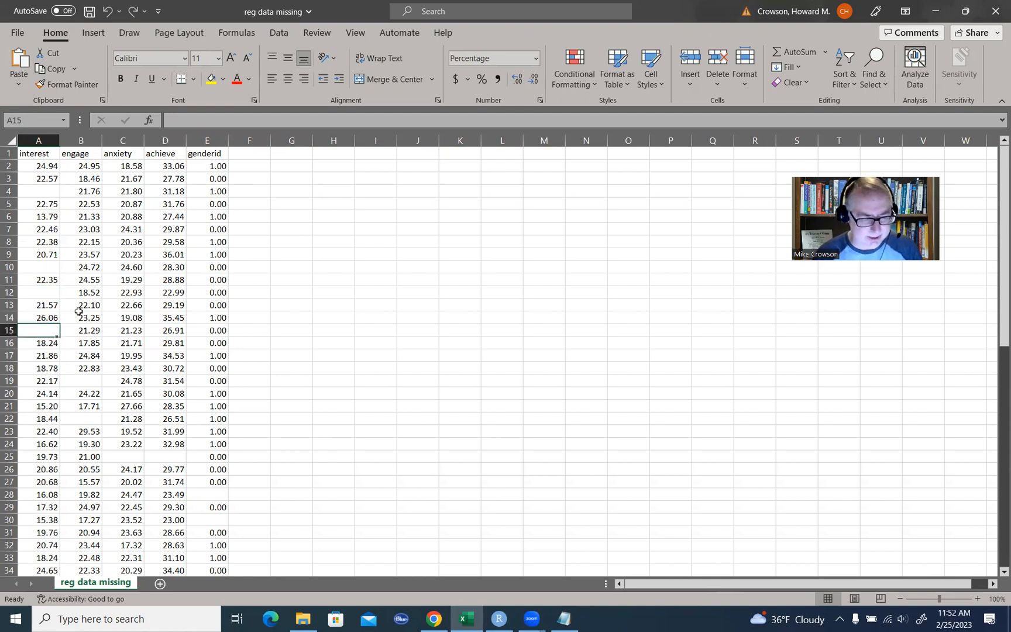
- Inspect the blank cells in the engage, anxiety, achieve and genderid columns of the worksheet
{"action": "left_click", "coordinate": [90, 381]}
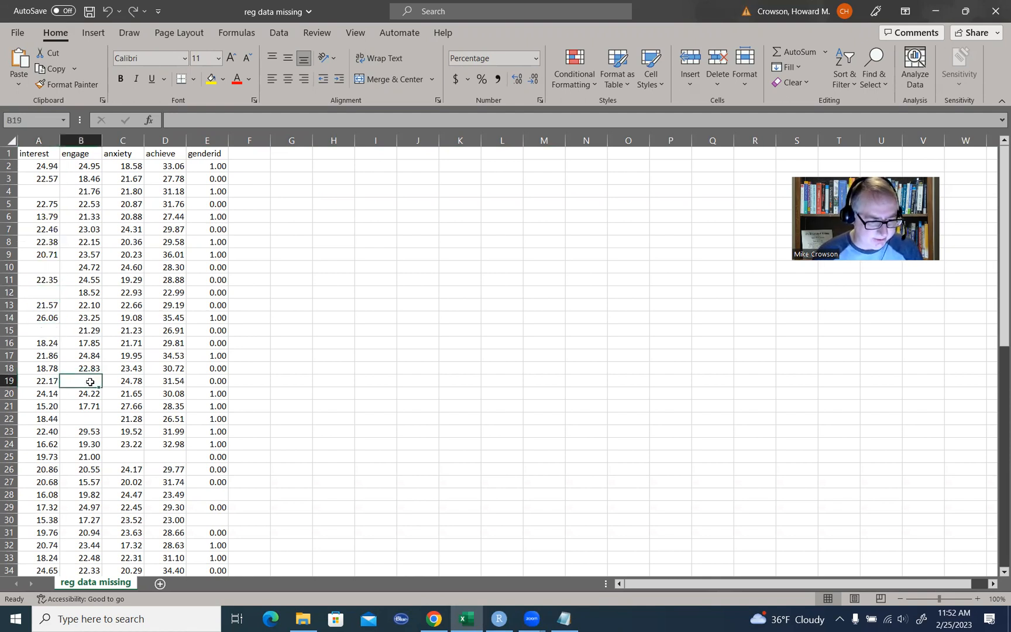
{"action": "left_click", "coordinate": [85, 418]}
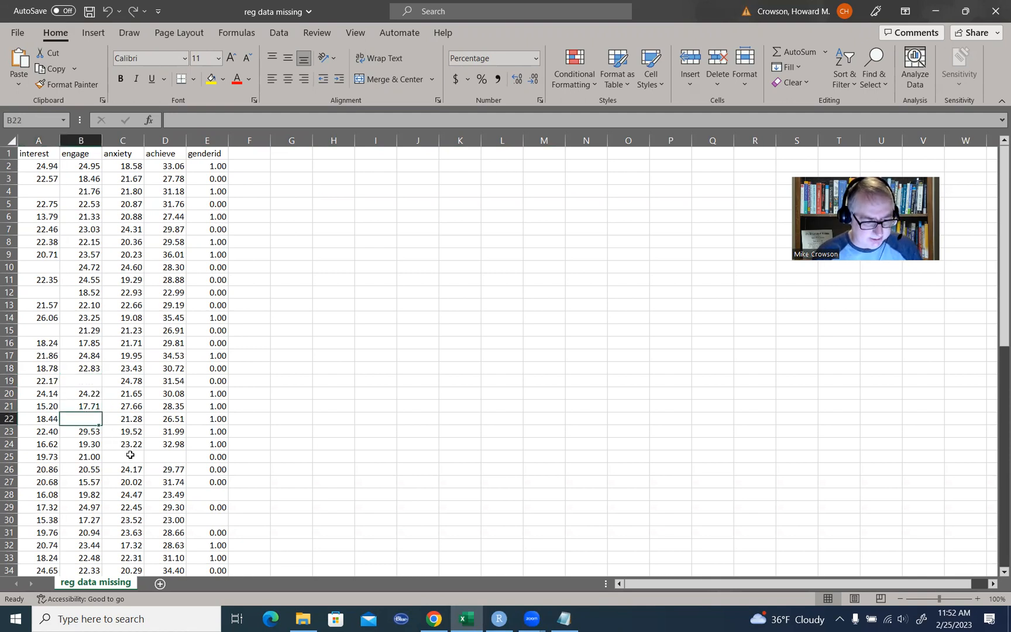
{"action": "left_click_drag", "start_coordinate": [130, 455], "coordinate": [175, 456]}
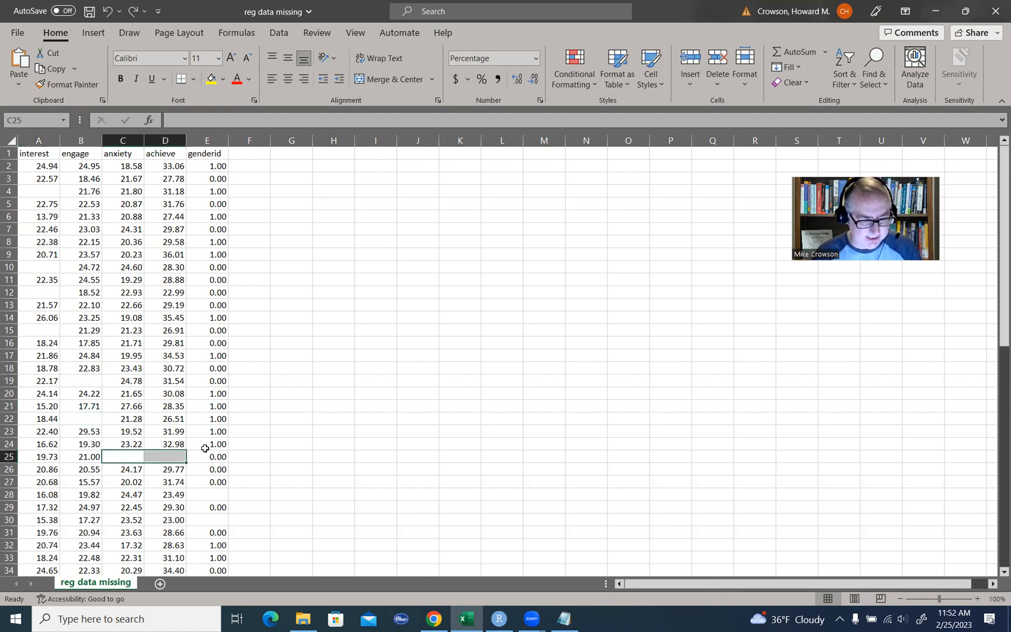
{"action": "left_click", "coordinate": [217, 495]}
{"action": "left_click", "coordinate": [213, 522]}
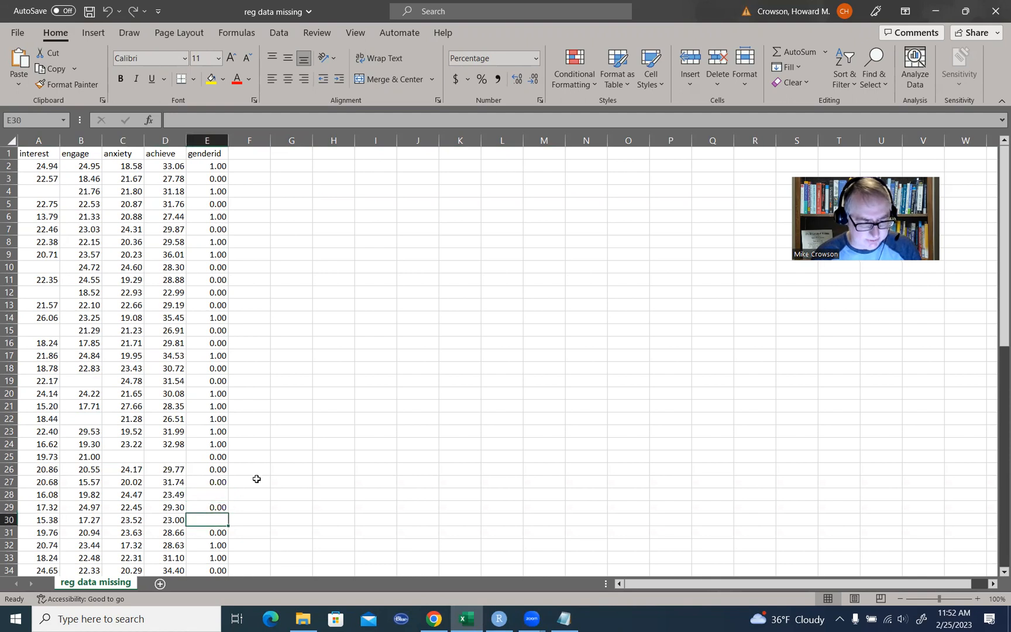
{"action": "left_click", "coordinate": [302, 372]}
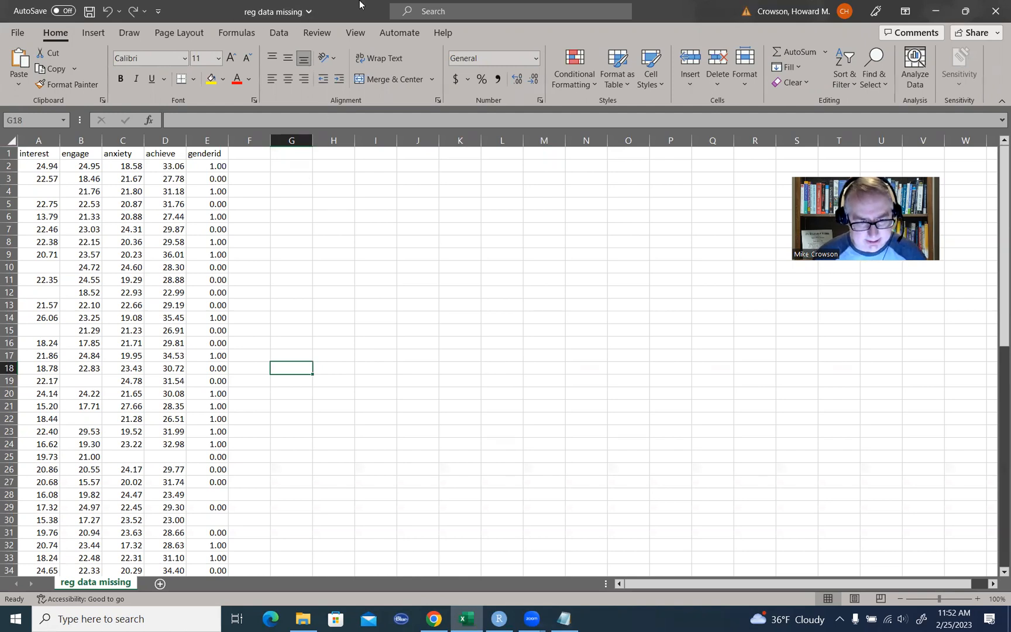
{"action": "left_click", "coordinate": [520, 273]}
{"action": "mouse_move", "coordinate": [520, 273]}
{"action": "left_mouse_down"}
{"action": "mouse_move", "coordinate": [529, 281]}
{"action": "mouse_move", "coordinate": [545, 271]}
{"action": "left_mouse_up"}
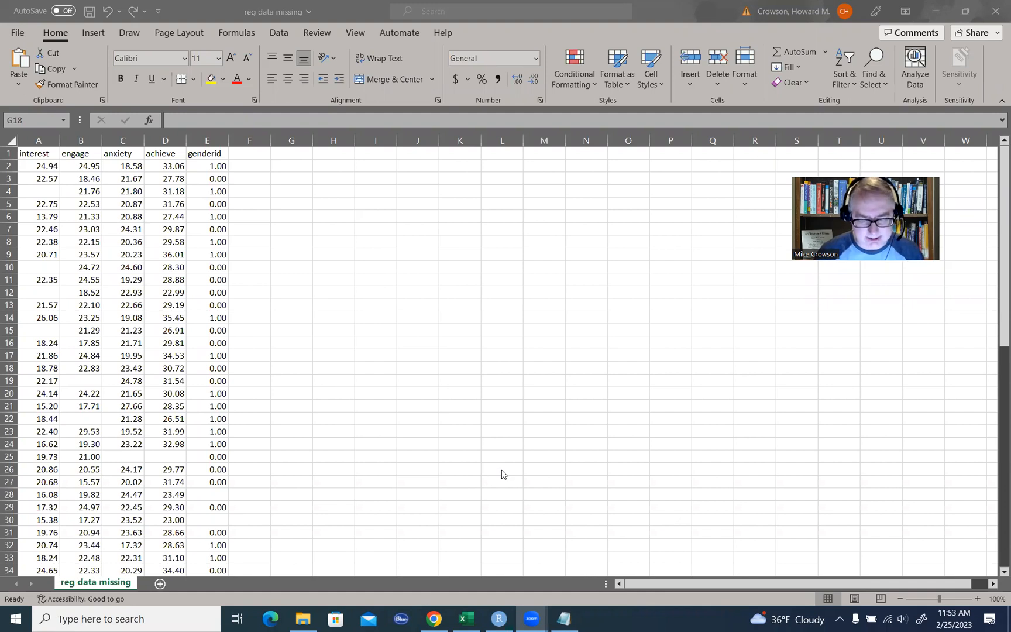
- Switch to RStudio and set the working directory to the "missing data" folder inside "R data managment ex"
{"action": "left_click", "coordinate": [499, 619]}
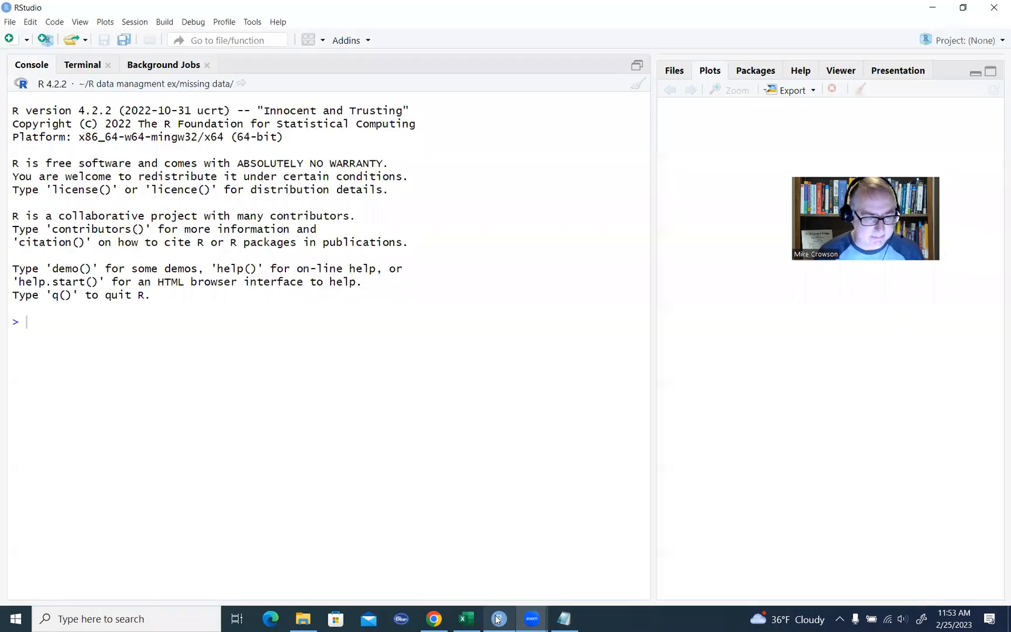
{"action": "left_click", "coordinate": [144, 24]}
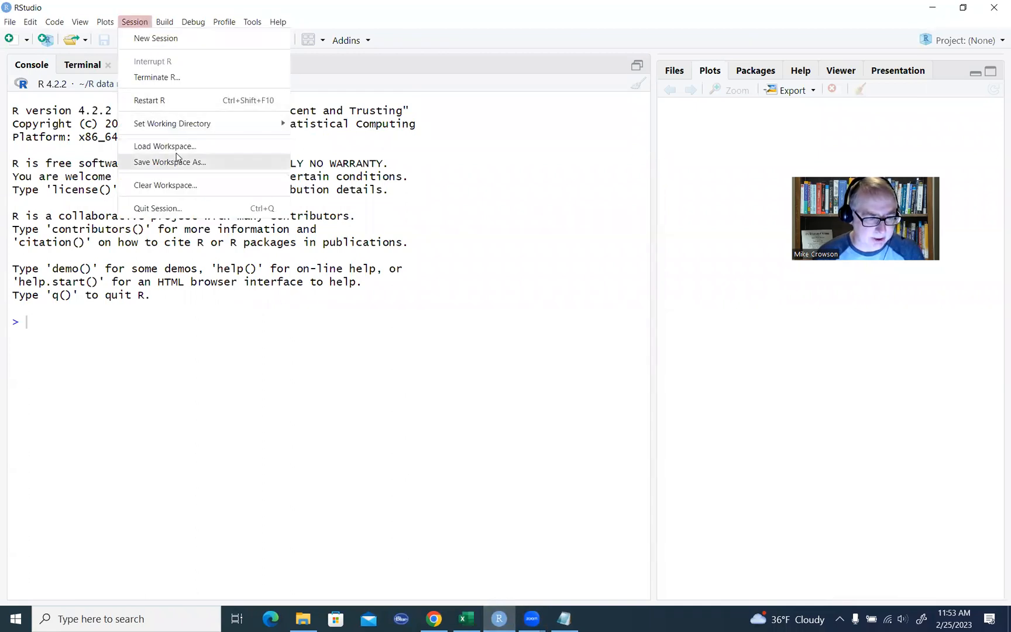
{"action": "mouse_move", "coordinate": [234, 125]}
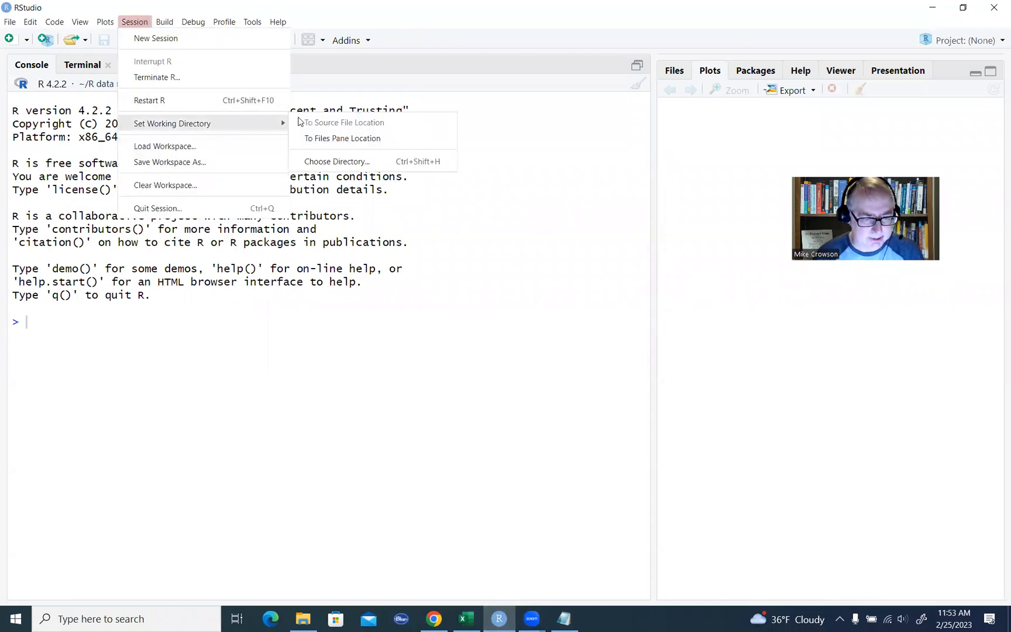
{"action": "left_click", "coordinate": [346, 161]}
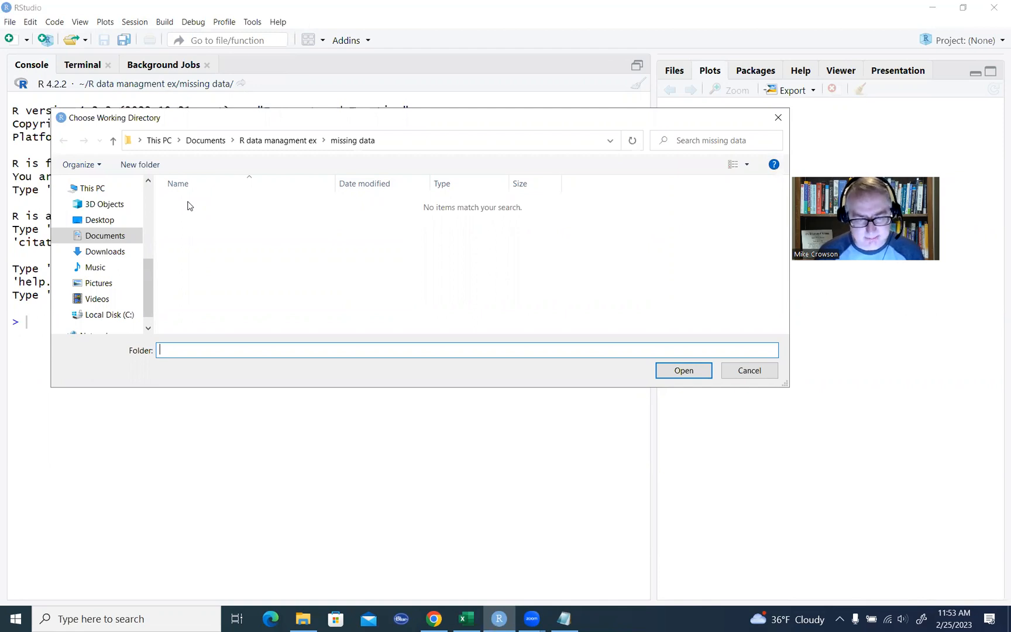
{"action": "left_click", "coordinate": [700, 372]}
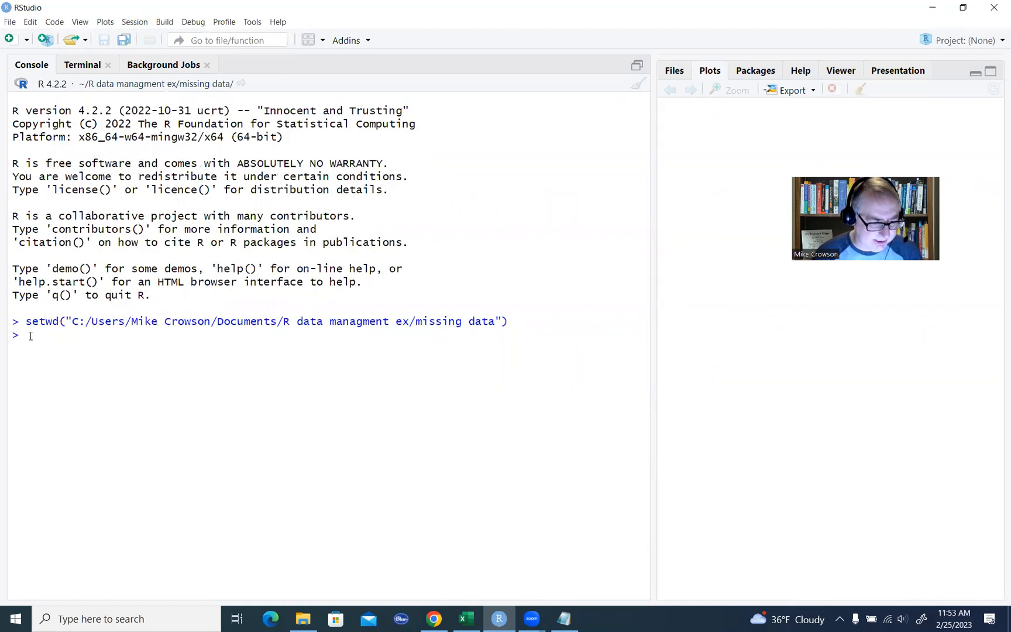
{"action": "left_click_drag", "start_coordinate": [26, 321], "coordinate": [58, 321]}
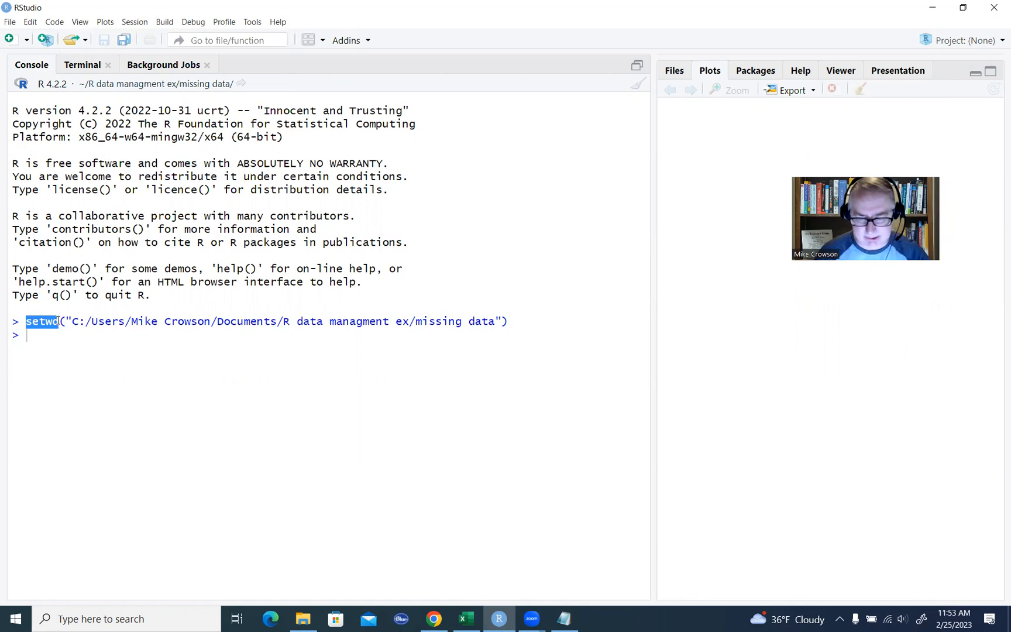
{"action": "left_click", "coordinate": [92, 198]}
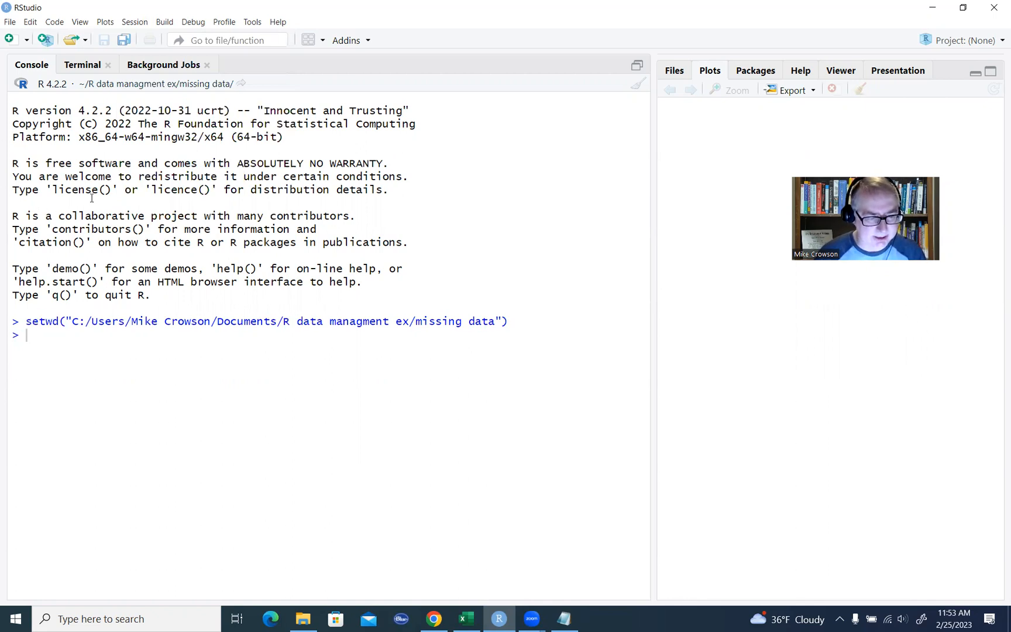
- Start an Excel dataset import and choose the workbook "reg data missing" from the missing data folder
{"action": "left_click", "coordinate": [10, 22]}
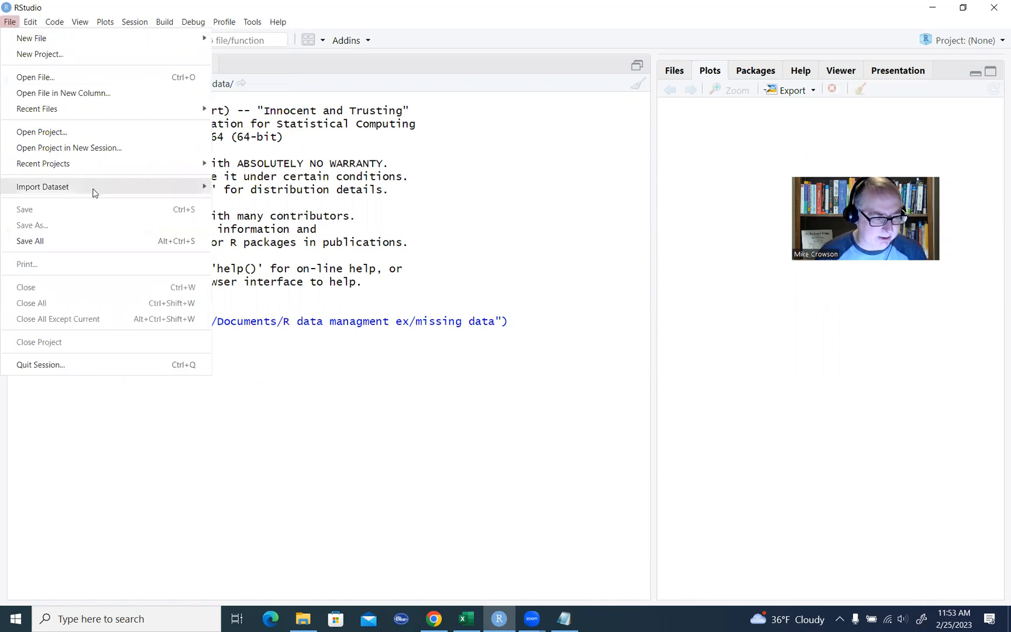
{"action": "mouse_move", "coordinate": [102, 191]}
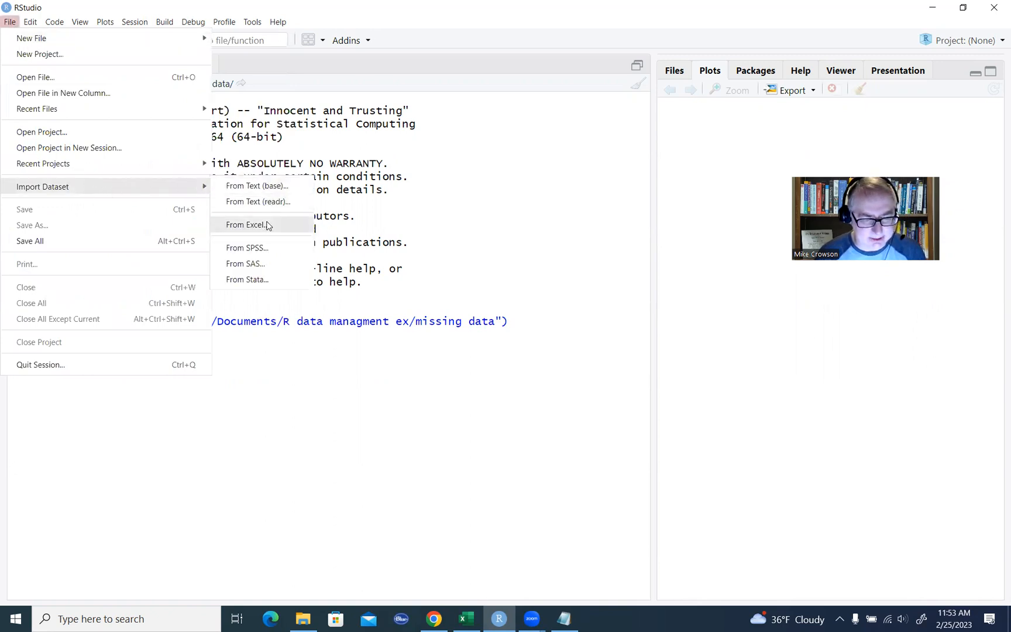
{"action": "left_click", "coordinate": [246, 225]}
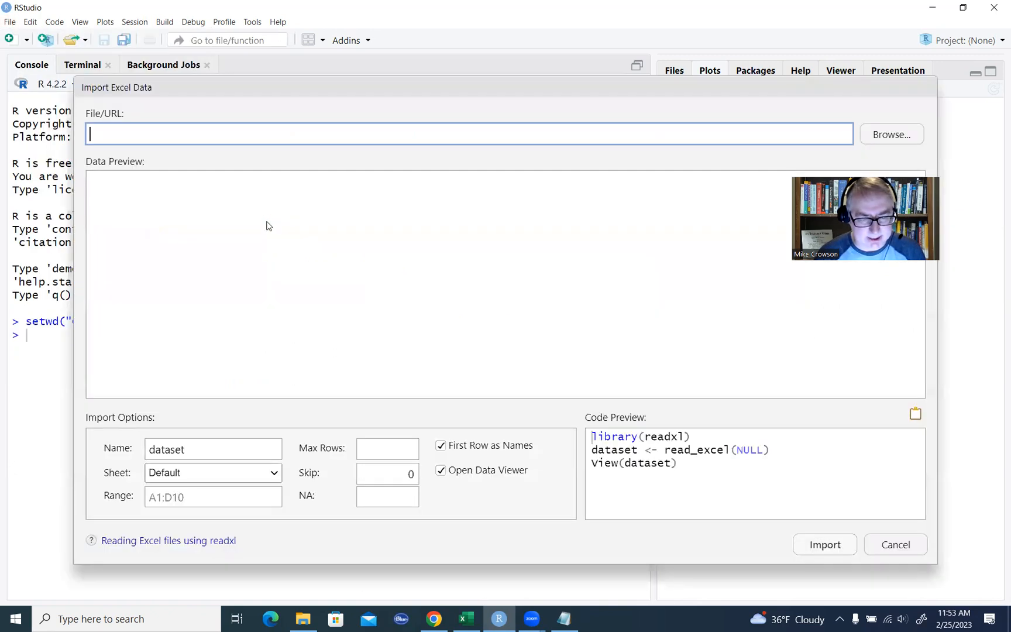
{"action": "left_click", "coordinate": [887, 135]}
{"action": "left_click", "coordinate": [219, 291]}
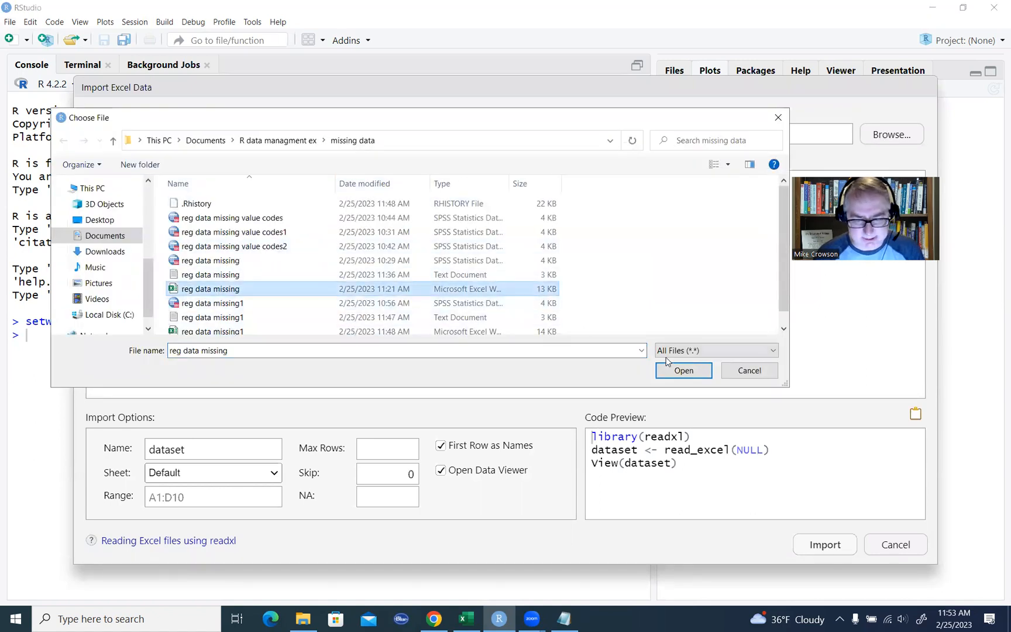
{"action": "left_click", "coordinate": [681, 370]}
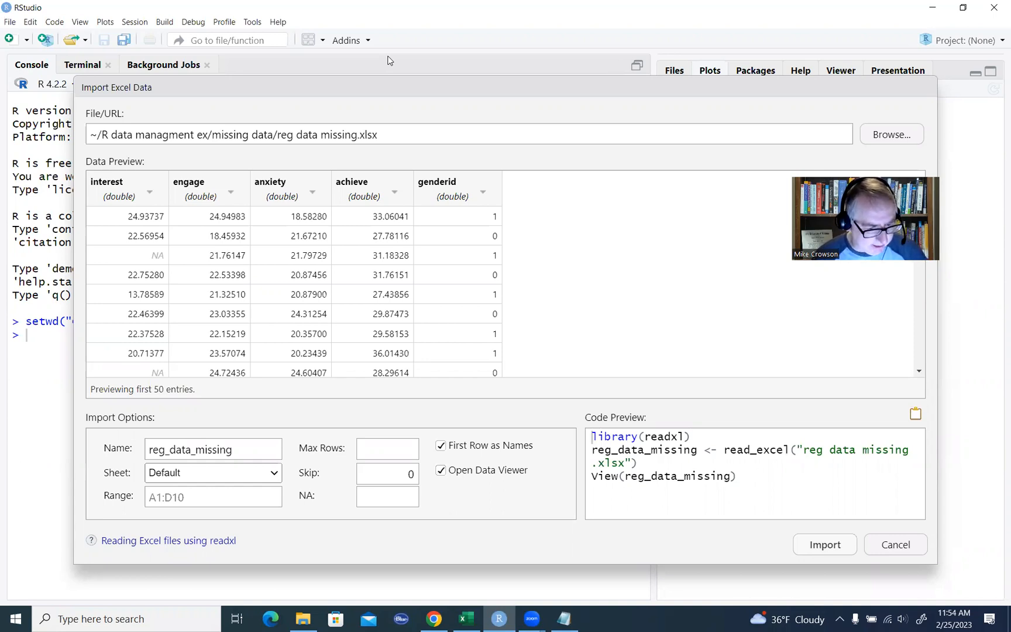
- Check the NA entries in the data preview and import the dataset as reg_data_missing
{"action": "left_click", "coordinate": [146, 255]}
{"action": "mouse_move", "coordinate": [146, 253]}
{"action": "left_mouse_down"}
{"action": "mouse_move", "coordinate": [166, 241]}
{"action": "mouse_move", "coordinate": [146, 249]}
{"action": "left_mouse_up"}
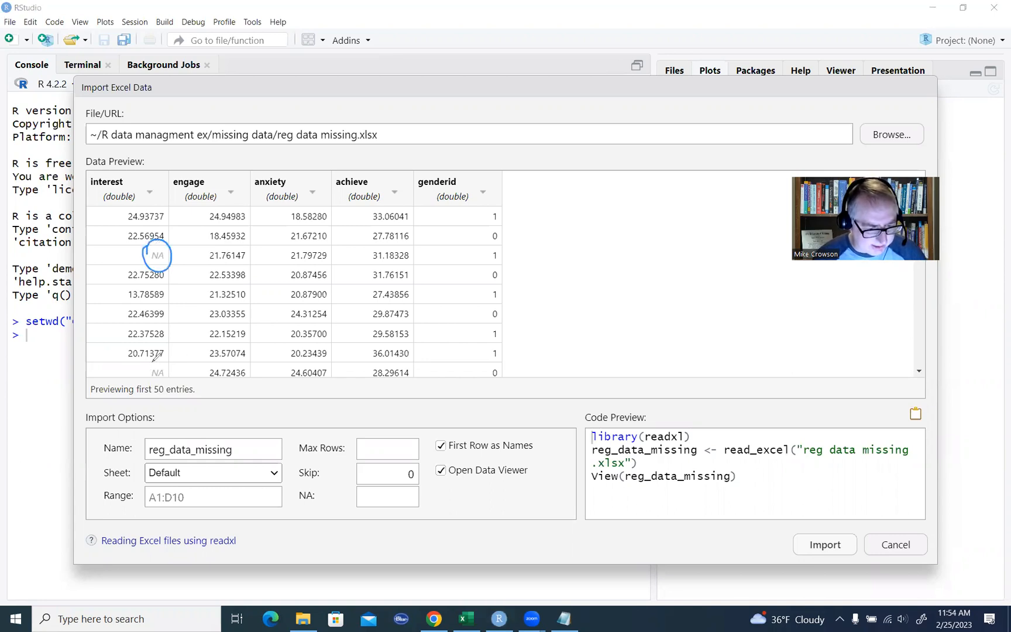
{"action": "left_click_drag", "start_coordinate": [156, 357], "coordinate": [166, 353]}
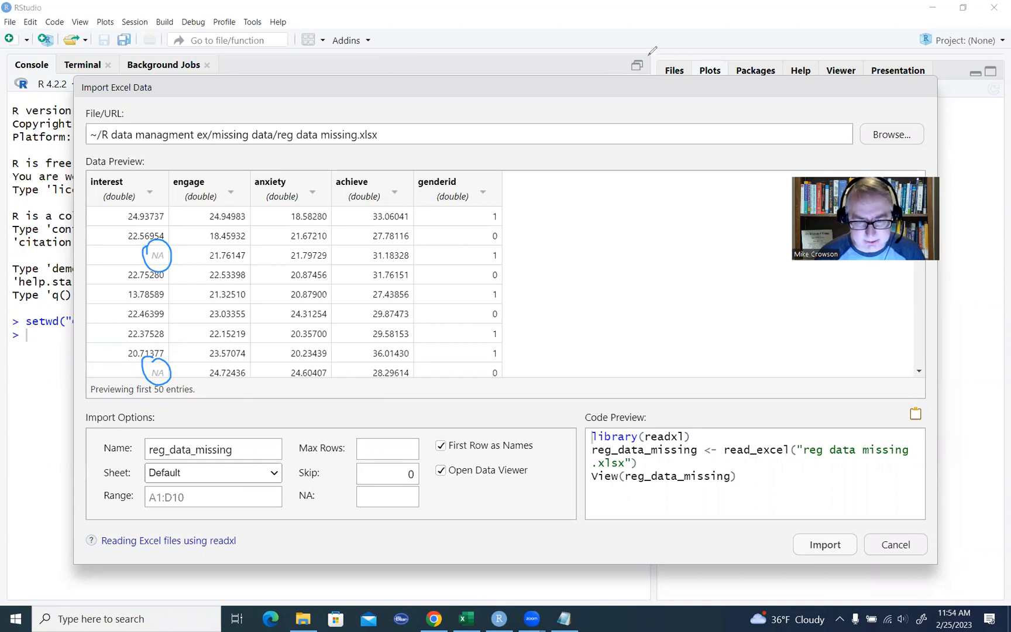
{"action": "scroll", "coordinate": [451, 261], "scroll_direction": "down", "scroll_amount": 5}
{"action": "scroll", "coordinate": [450, 261], "scroll_direction": "down", "scroll_amount": 2}
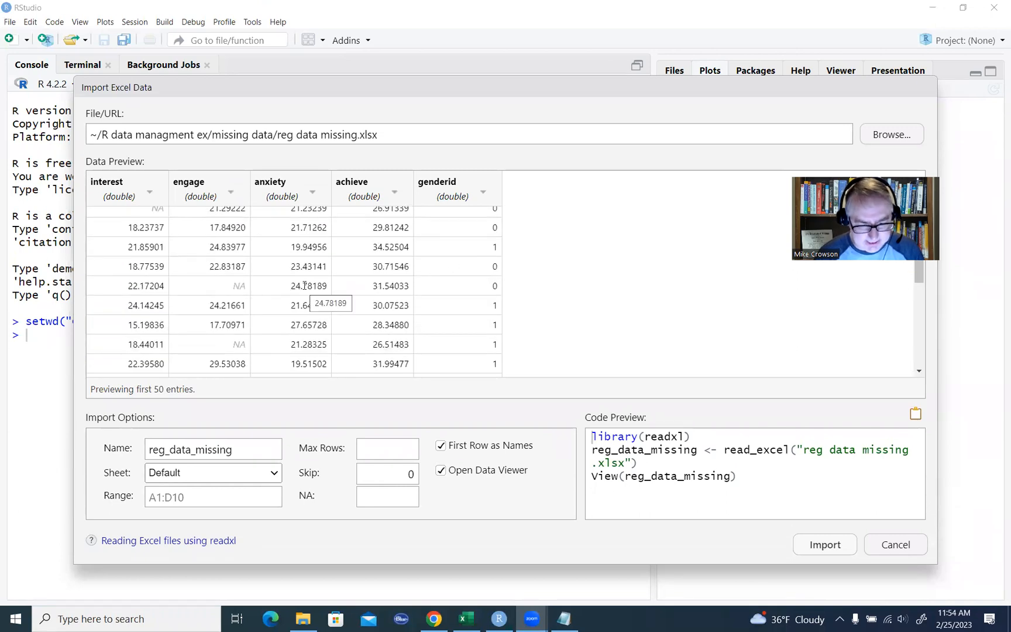
{"action": "left_click", "coordinate": [824, 544]}
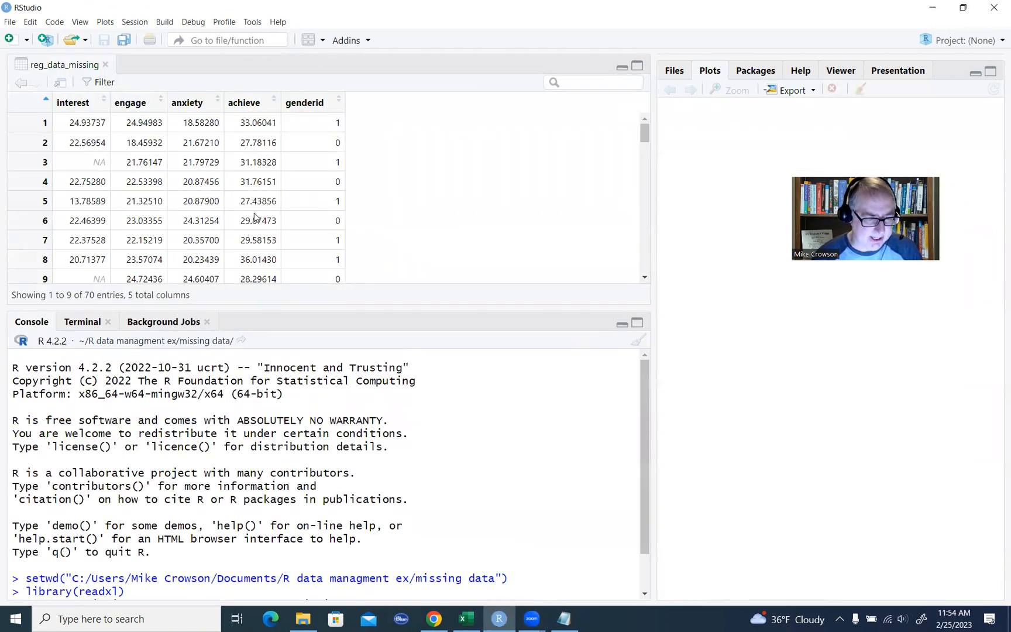
- Enlarge the data viewer and inspect how the missing values in the interest column are coded
{"action": "left_click_drag", "start_coordinate": [275, 307], "coordinate": [275, 360]}
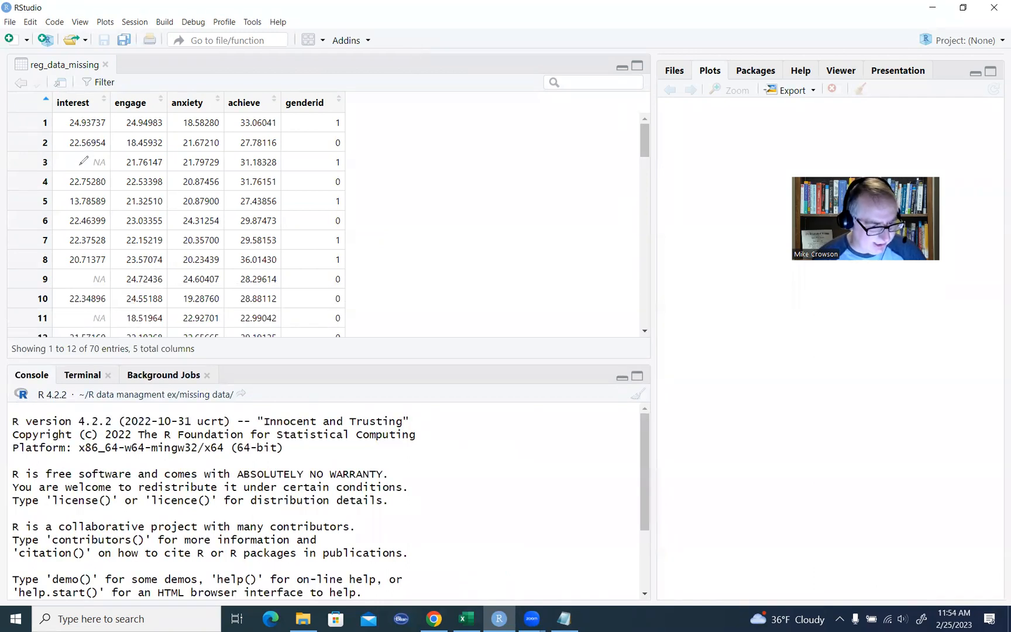
{"action": "left_click_drag", "start_coordinate": [94, 154], "coordinate": [82, 156]}
{"action": "mouse_move", "coordinate": [101, 265]}
{"action": "left_mouse_down"}
{"action": "mouse_move", "coordinate": [87, 289]}
{"action": "mouse_move", "coordinate": [82, 272]}
{"action": "mouse_move", "coordinate": [93, 305]}
{"action": "left_mouse_up"}
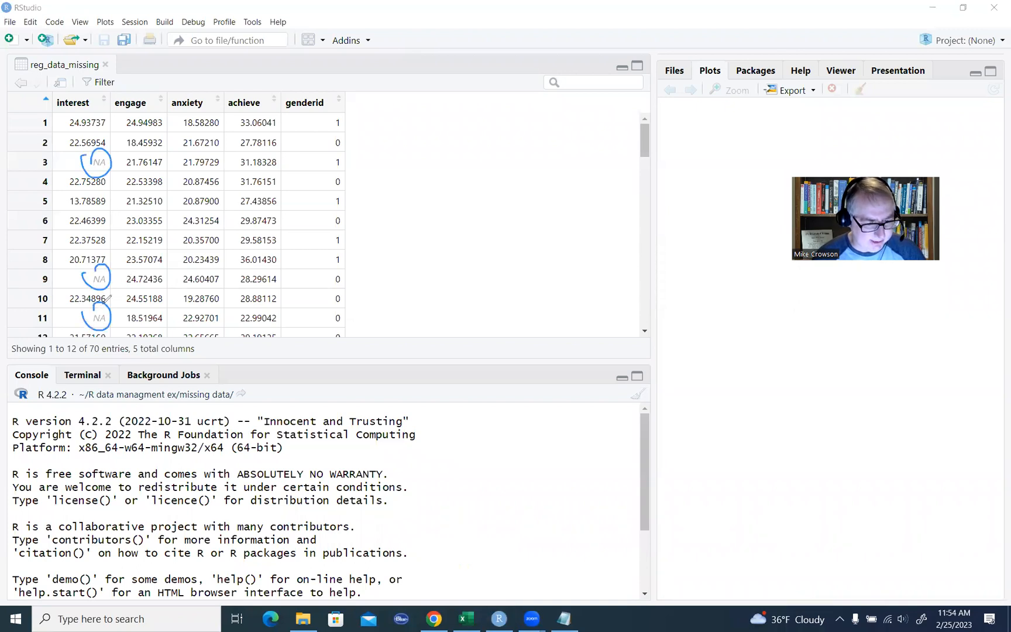
{"action": "left_click", "coordinate": [616, 1]}
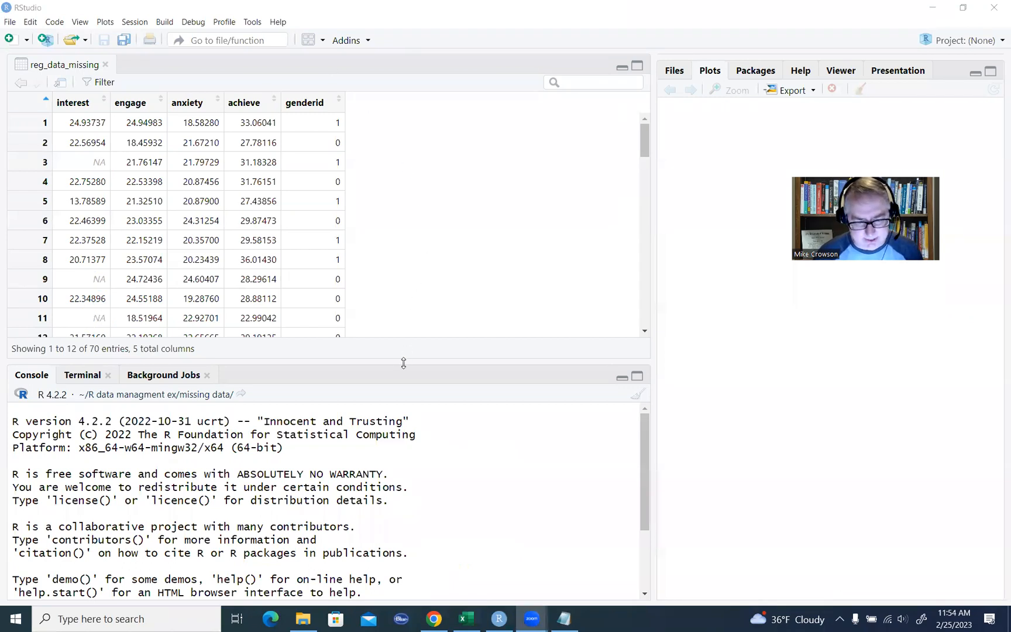
- Enlarge the console and examine the read_excel line that assigns the workbook's data to reg_data_missing
{"action": "left_click_drag", "start_coordinate": [403, 363], "coordinate": [426, 259]}
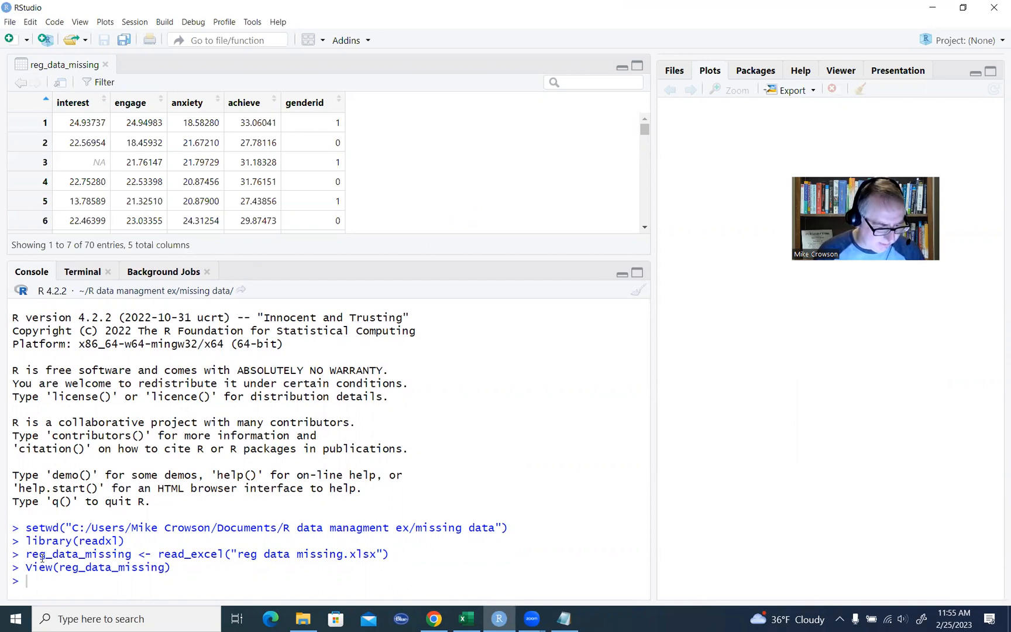
{"action": "left_click_drag", "start_coordinate": [159, 554], "coordinate": [389, 554]}
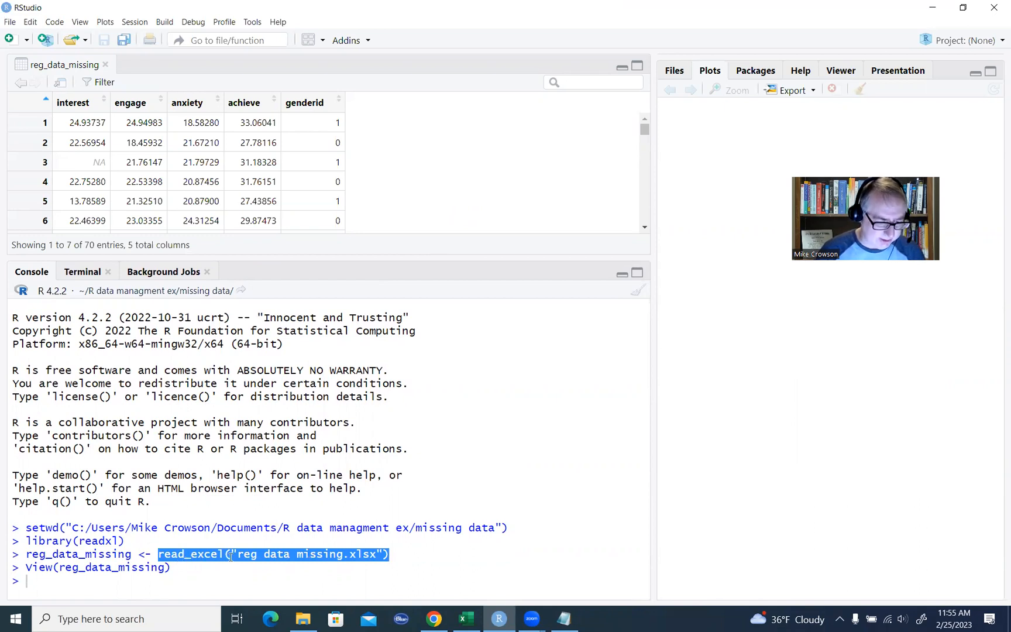
{"action": "left_click_drag", "start_coordinate": [137, 554], "coordinate": [151, 555]}
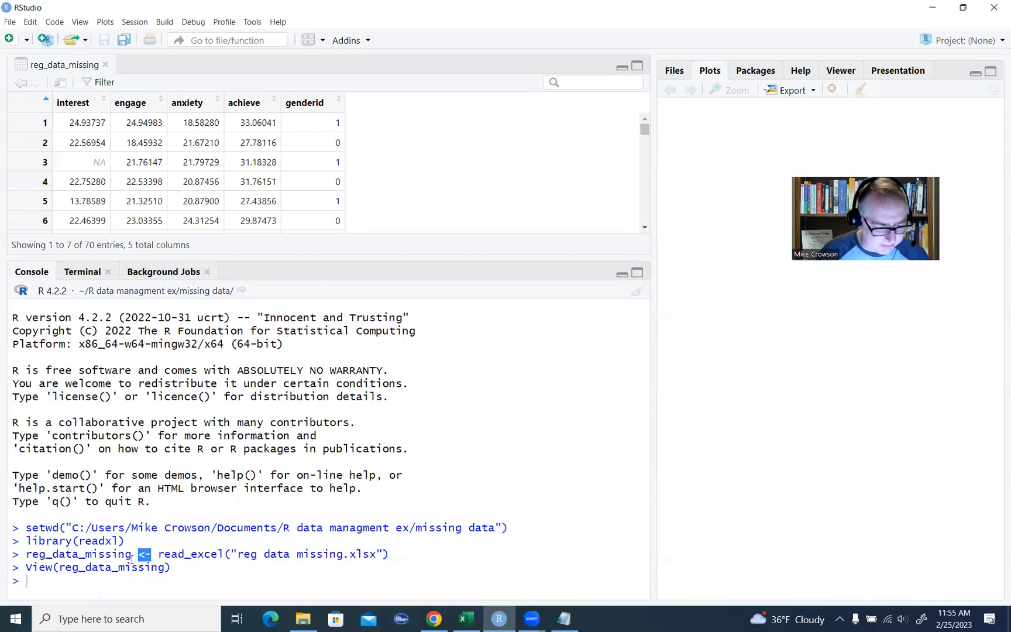
{"action": "left_click_drag", "start_coordinate": [26, 554], "coordinate": [132, 554]}
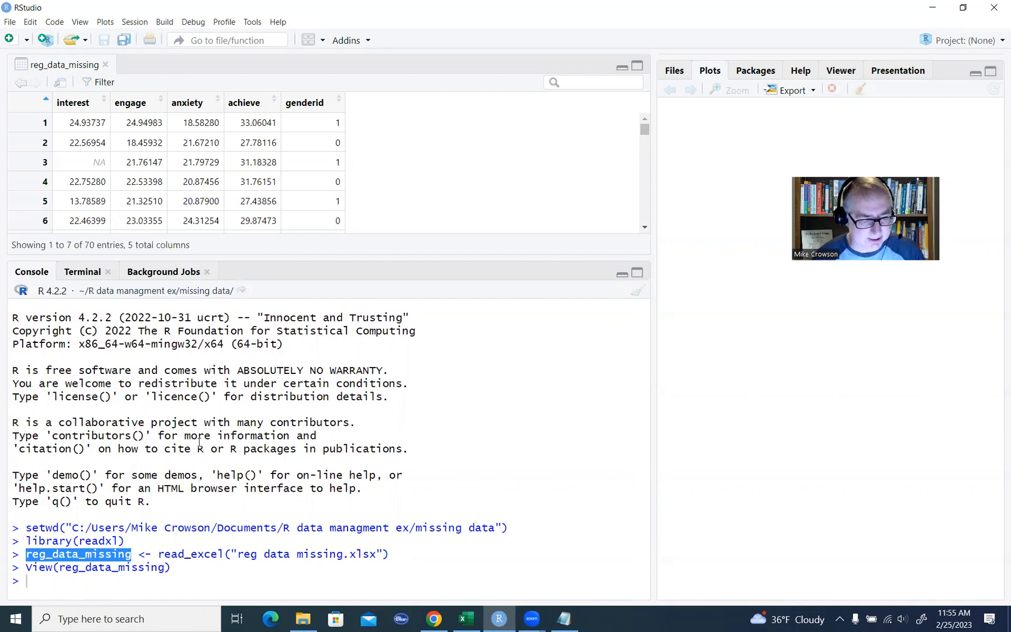
- Switch to the Excel workbook "reg data missing" and inspect the blank cells in the interest column
{"action": "left_click", "coordinate": [335, 436]}
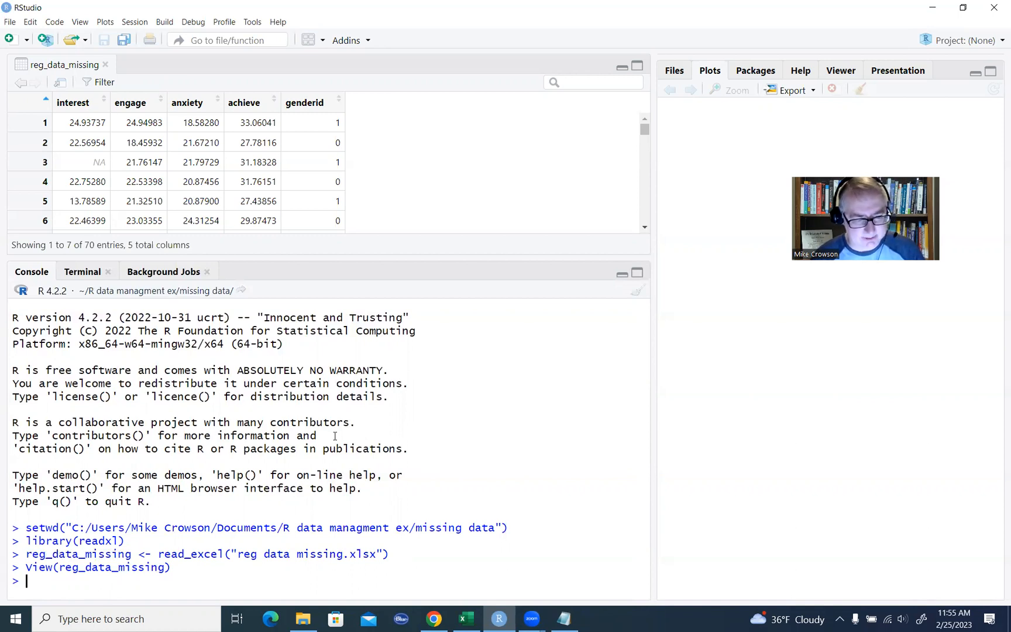
{"action": "left_click", "coordinate": [470, 616]}
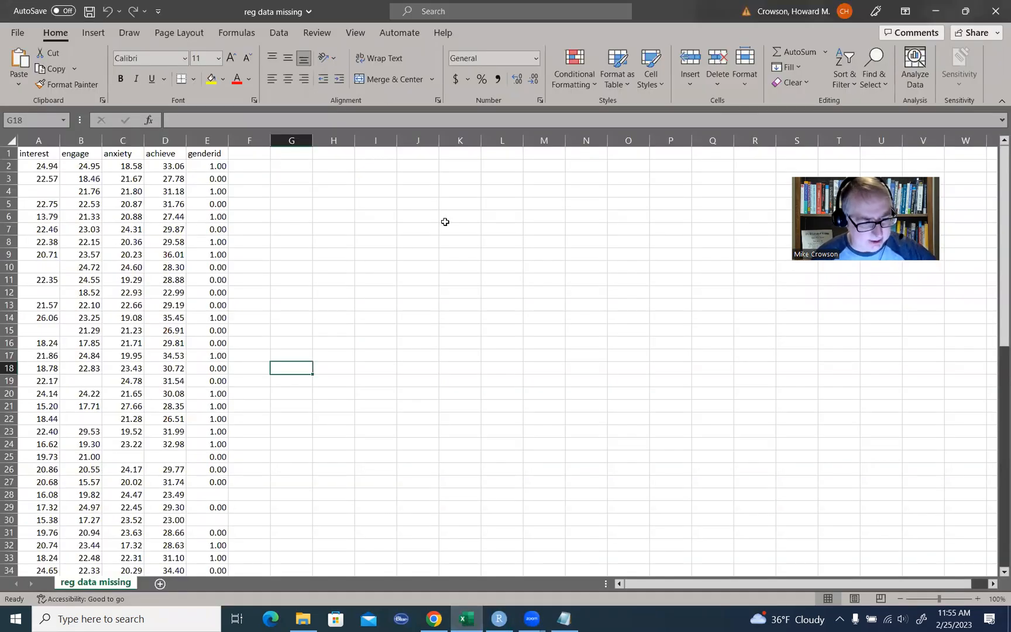
{"action": "left_click", "coordinate": [49, 191]}
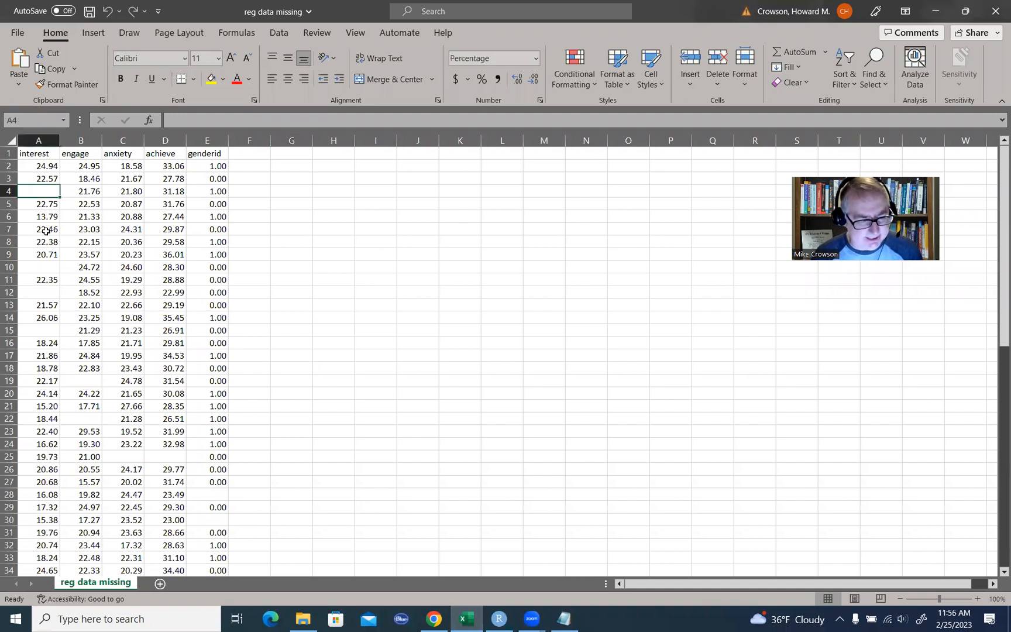
{"action": "left_click", "coordinate": [47, 267]}
{"action": "left_click", "coordinate": [47, 292]}
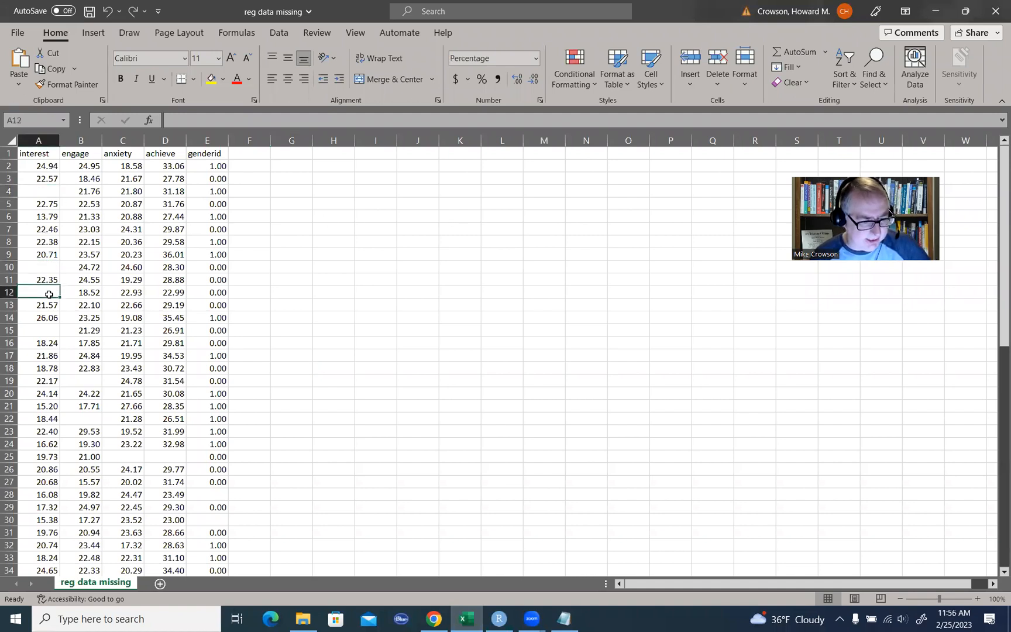
{"action": "left_click", "coordinate": [47, 328]}
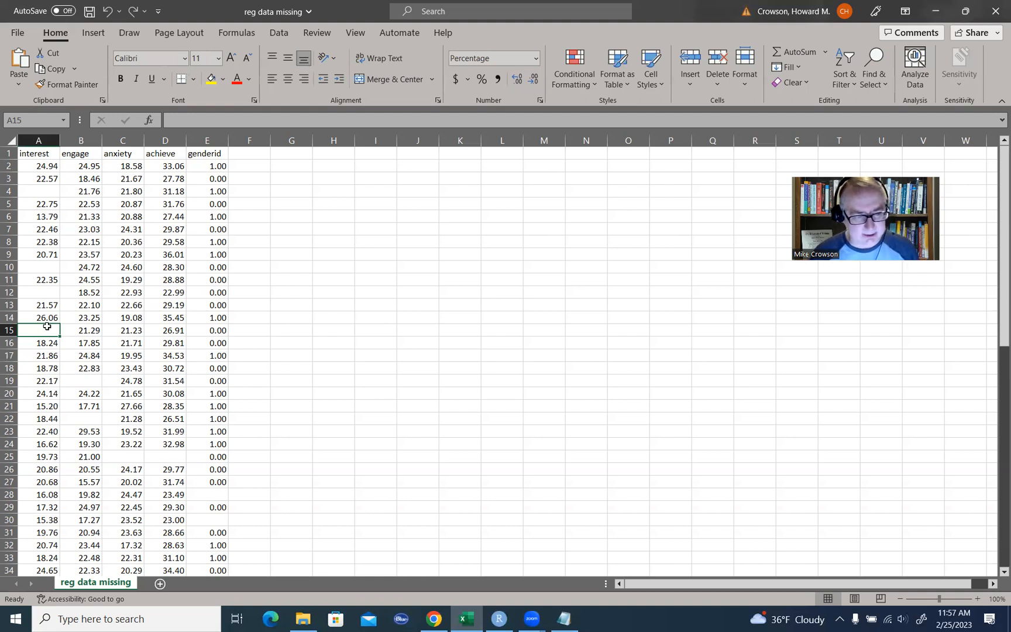
- Try to code the blank interest value in cell A4 as 999
{"action": "left_click", "coordinate": [53, 190]}
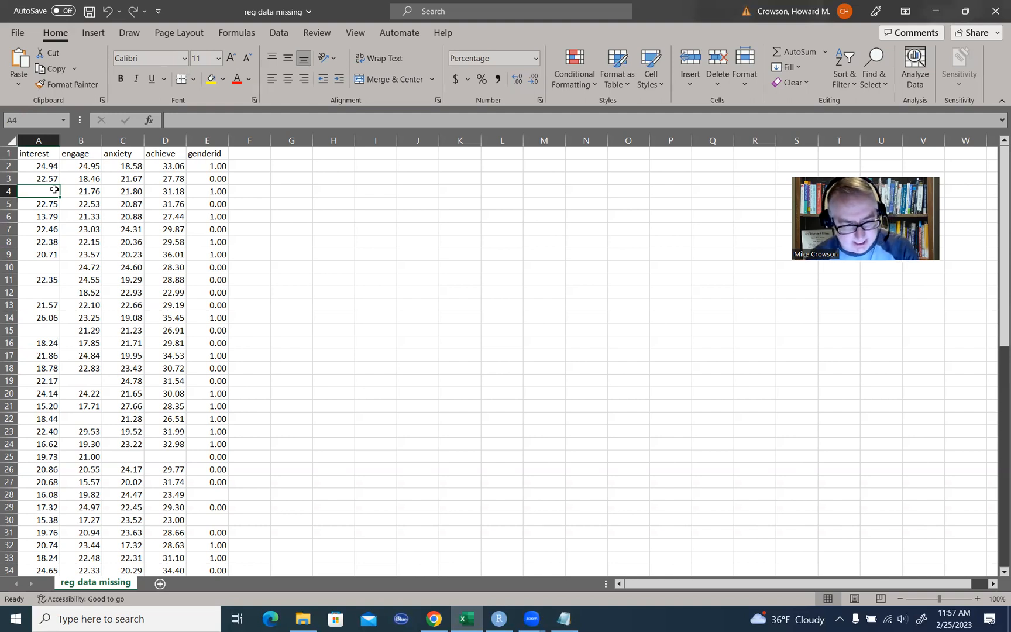
{"action": "type", "text": "999"}
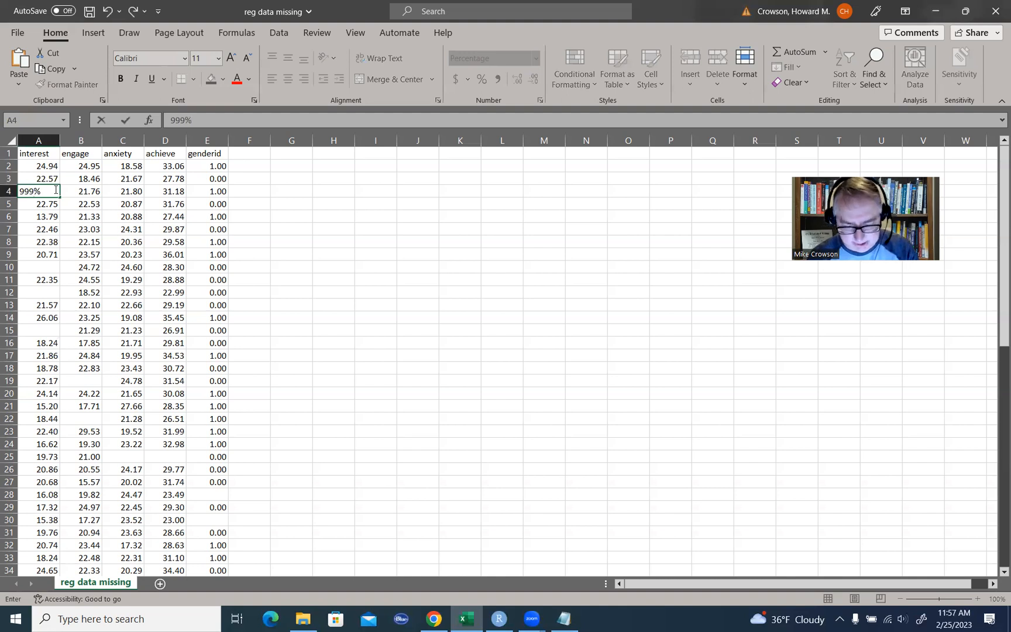
{"action": "key", "text": "Return"}
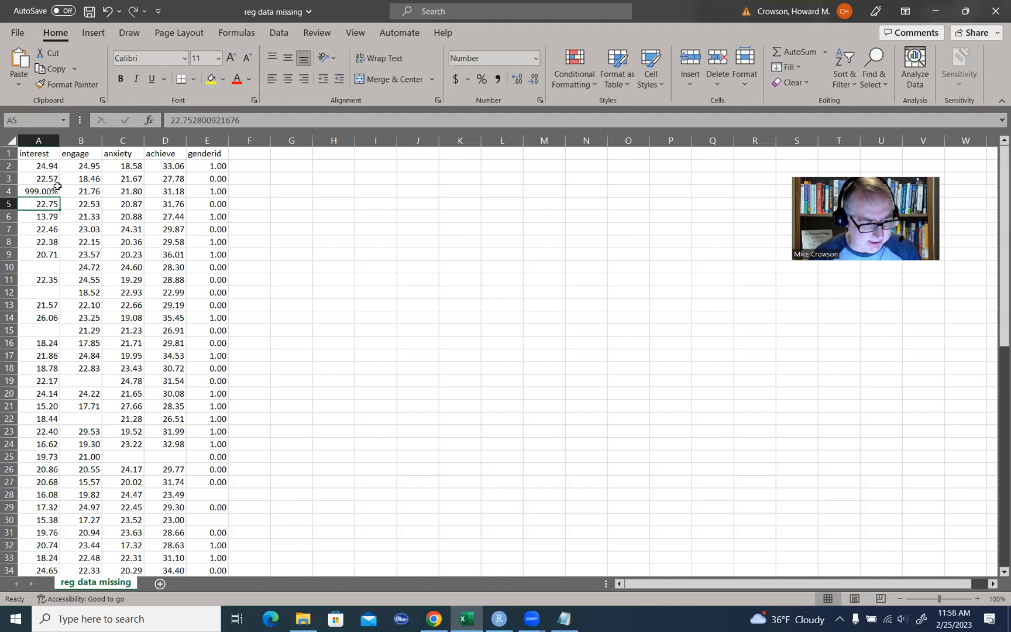
- Format all data values in A2:E71 as Number with two decimal places
{"action": "left_click", "coordinate": [46, 165]}
{"action": "left_click_drag", "start_coordinate": [46, 166], "coordinate": [196, 390]}
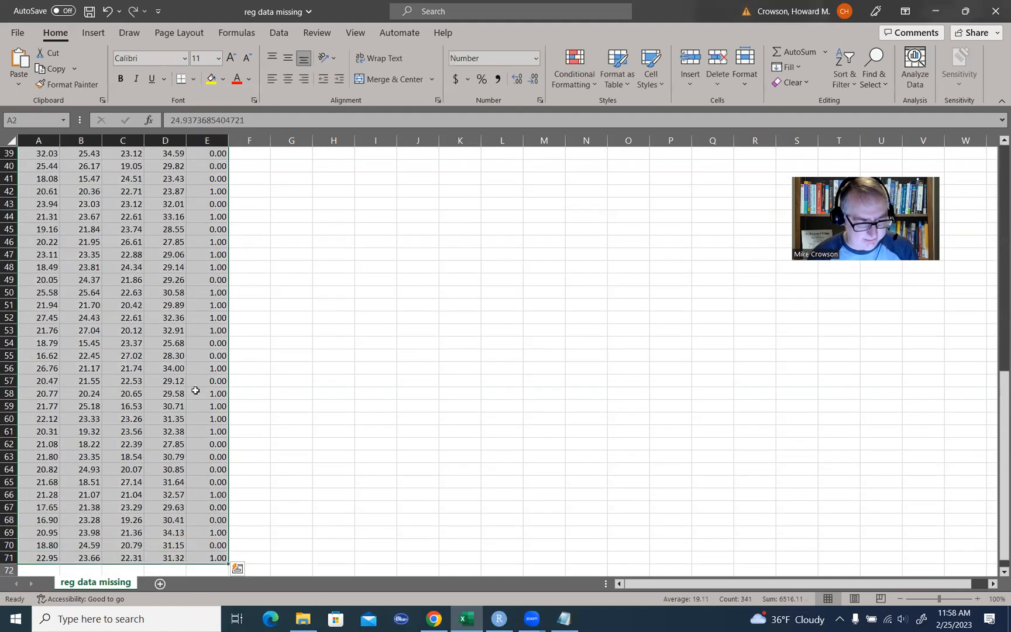
{"action": "right_click", "coordinate": [186, 348]}
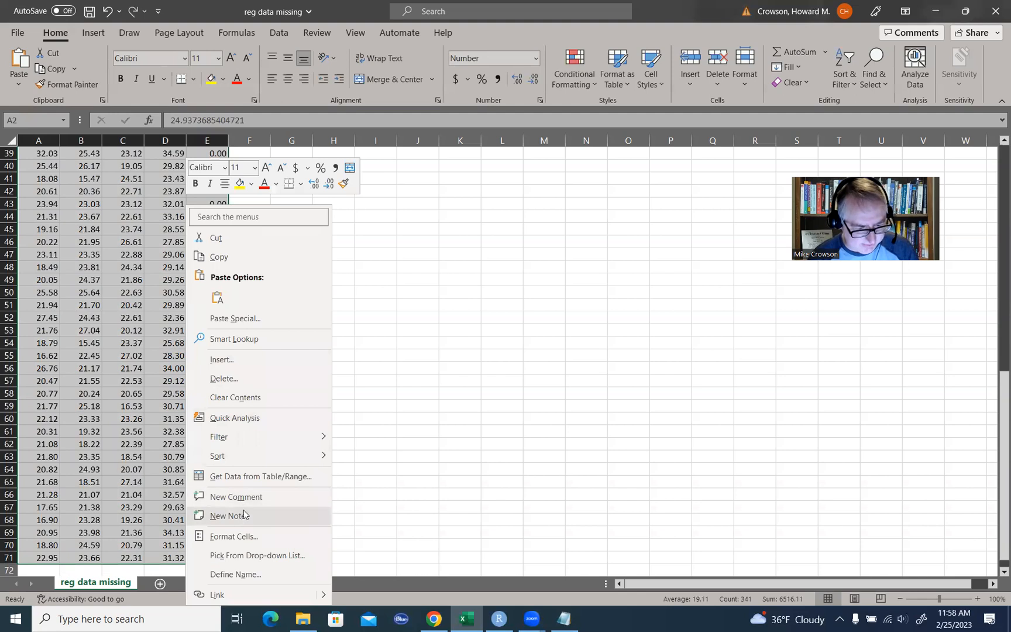
{"action": "left_click", "coordinate": [235, 535]}
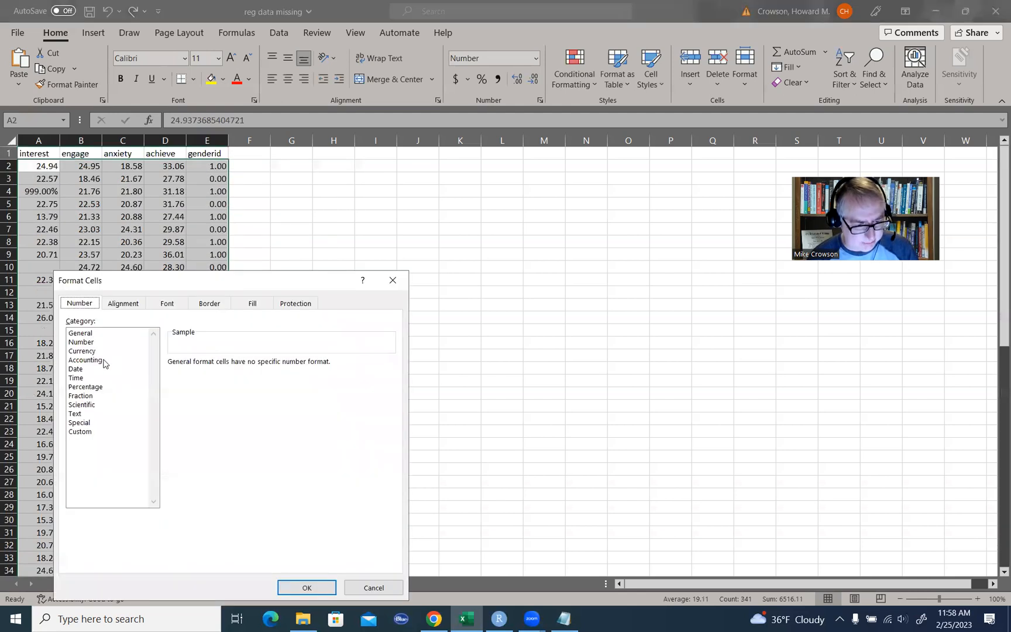
{"action": "left_click", "coordinate": [85, 343]}
{"action": "left_click", "coordinate": [310, 585]}
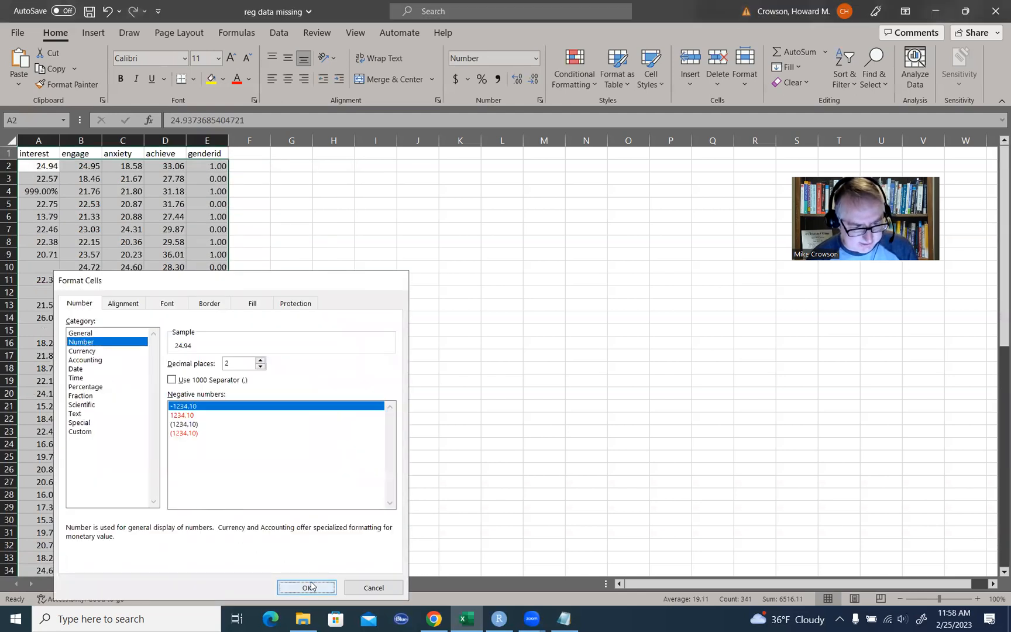
{"action": "left_click", "coordinate": [245, 279]}
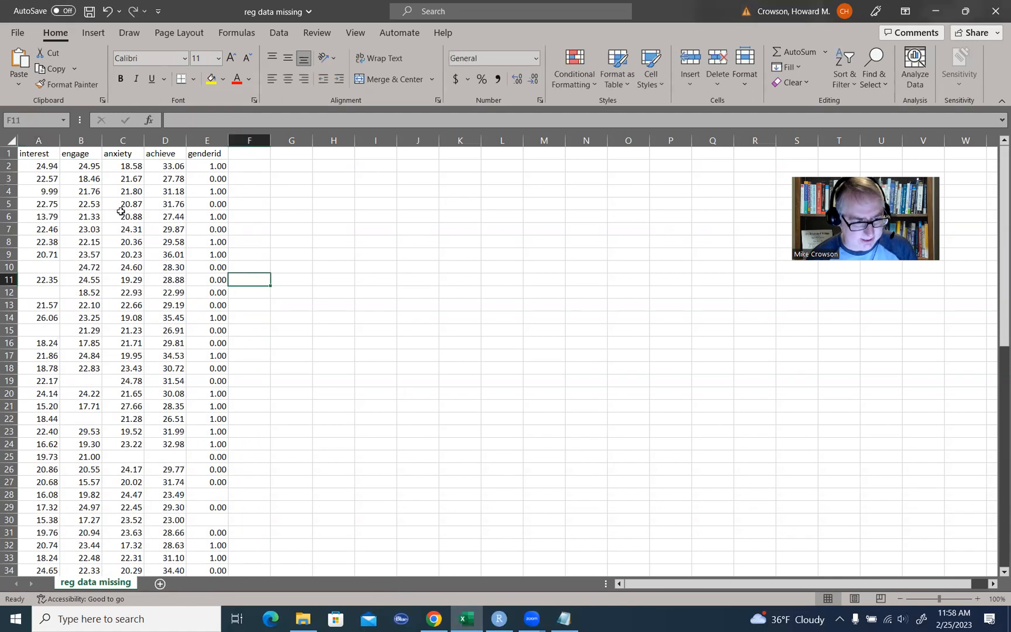
- Enter 999 as the missing-value code in cells A4 and A10 of the interest column
{"action": "left_click", "coordinate": [51, 192]}
{"action": "type", "text": "999"}
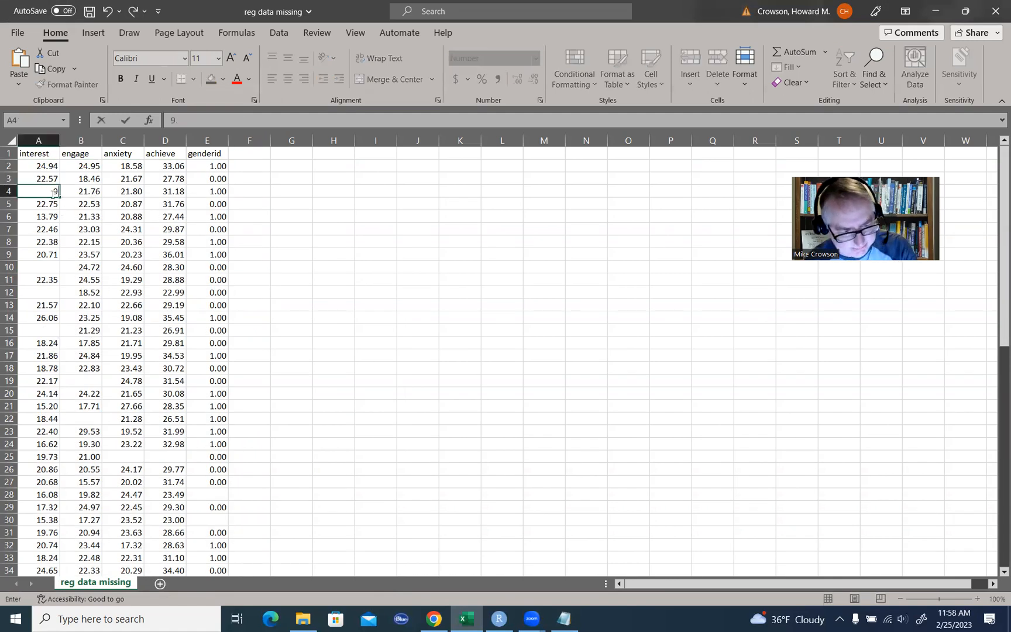
{"action": "key", "text": "Return"}
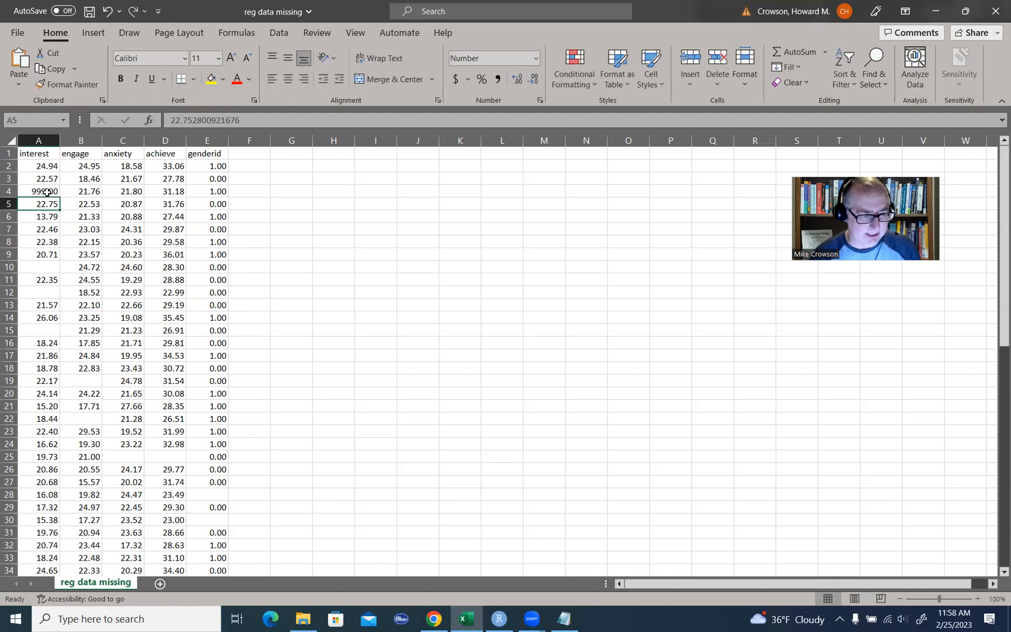
{"action": "left_click", "coordinate": [47, 192]}
{"action": "key", "text": "Down"}
{"action": "key", "text": "Down"}
{"action": "key", "text": "Down"}
{"action": "key", "text": "Down"}
{"action": "key", "text": "Down"}
{"action": "key", "text": "Down"}
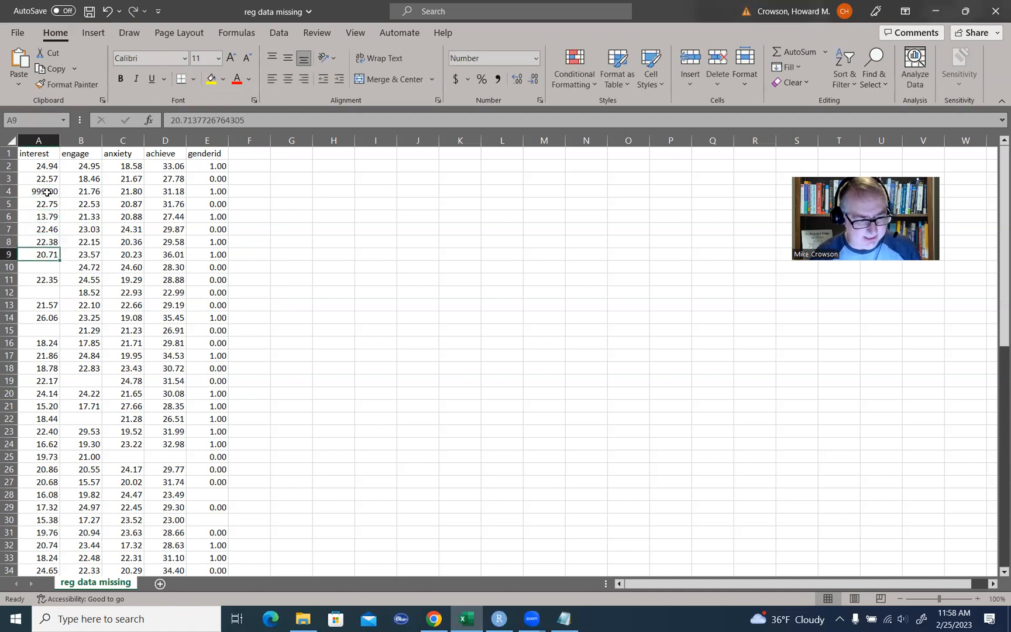
{"action": "type", "text": "999"}
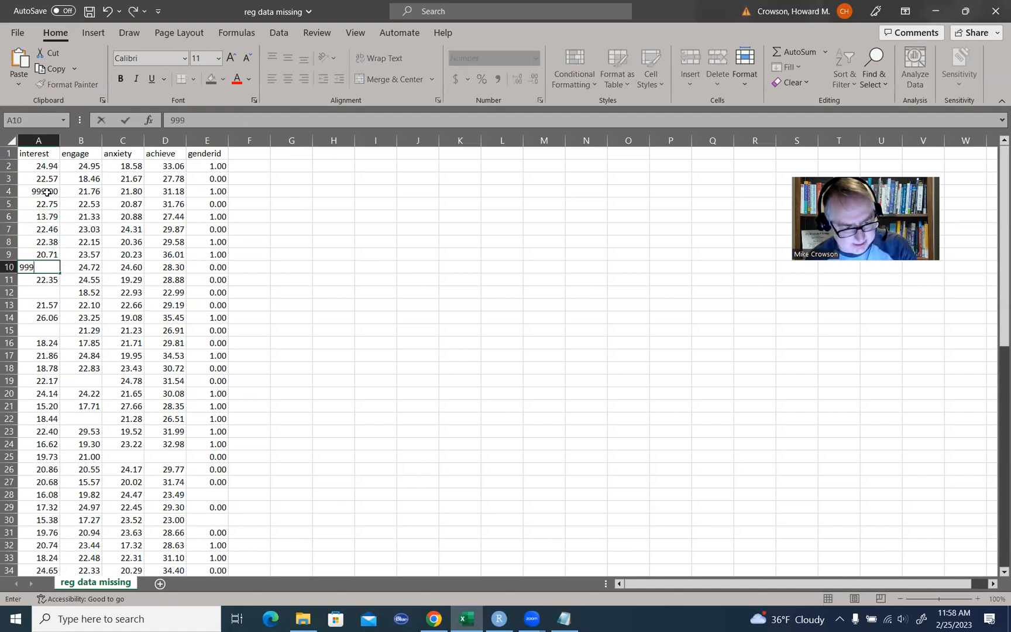
{"action": "key", "text": "Return"}
- Fill the remaining blank interest cells A12 and A15 with 999
{"action": "key", "text": "Down"}
{"action": "type", "text": "999"}
{"action": "key", "text": "Return"}
{"action": "key", "text": "Down"}
{"action": "key", "text": "Down"}
{"action": "type", "text": "999"}
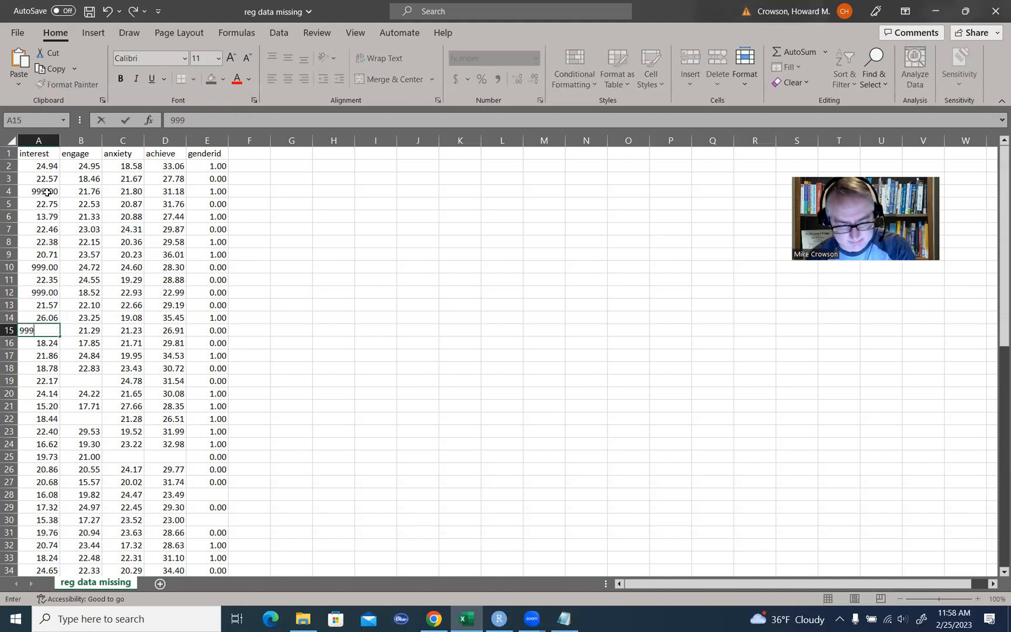
{"action": "key", "text": "Tab"}
- Fill the blank engage cells B19 and B22 with 999
{"action": "key", "text": "Down"}
{"action": "key", "text": "Down"}
{"action": "key", "text": "Down"}
{"action": "key", "text": "Down"}
{"action": "type", "text": "999"}
{"action": "key", "text": "Return"}
{"action": "key", "text": "Down"}
{"action": "key", "text": "Down"}
{"action": "type", "text": "999"}
{"action": "key", "text": "Tab"}
- Fill the blank anxiety and achieve values in row 25 (C25 and D25) with 999
{"action": "key", "text": "Down"}
{"action": "key", "text": "Down"}
{"action": "key", "text": "Down"}
{"action": "type", "text": "999"}
{"action": "key", "text": "Tab"}
{"action": "type", "text": "999"}
{"action": "key", "text": "Tab"}
- Fill the blank genderid cells E28 and E30 with 999
{"action": "key", "text": "Down"}
{"action": "key", "text": "Down"}
{"action": "key", "text": "Down"}
{"action": "type", "text": "999"}
{"action": "key", "text": "Return"}
{"action": "key", "text": "Down"}
{"action": "type", "text": "999"}
{"action": "key", "text": "Return"}
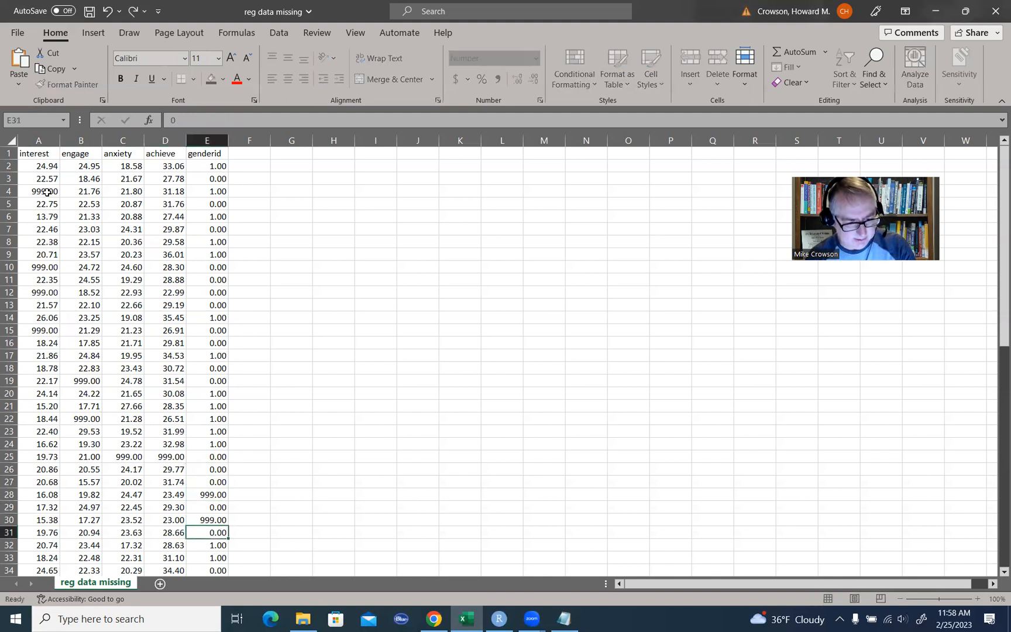
{"action": "key", "text": "Right"}
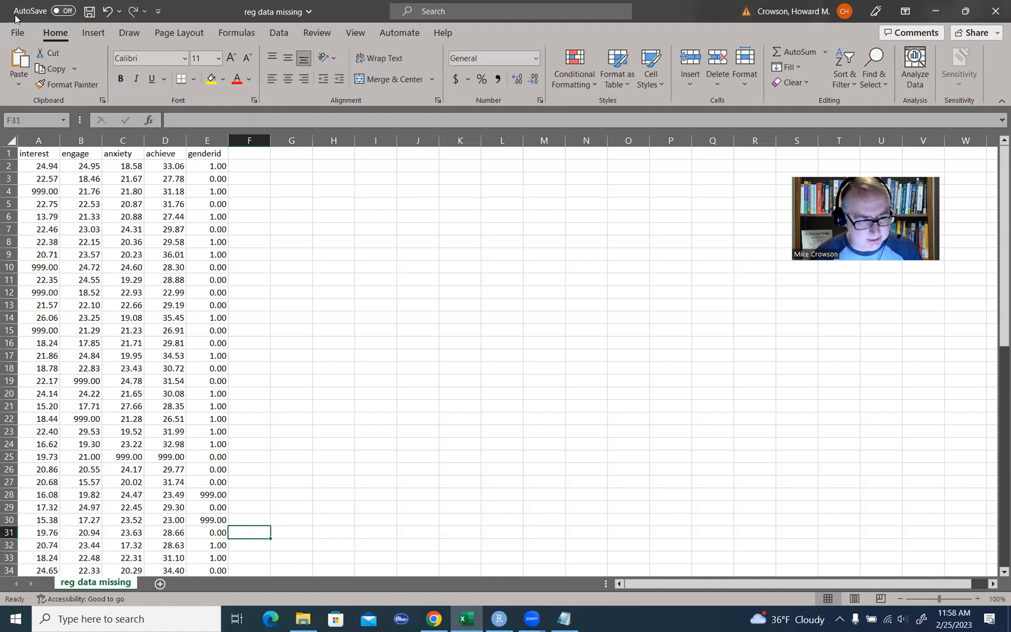
- Save the workbook as "reg data missing1" in the missing data folder, replacing the existing file of that name
{"action": "left_click", "coordinate": [18, 33]}
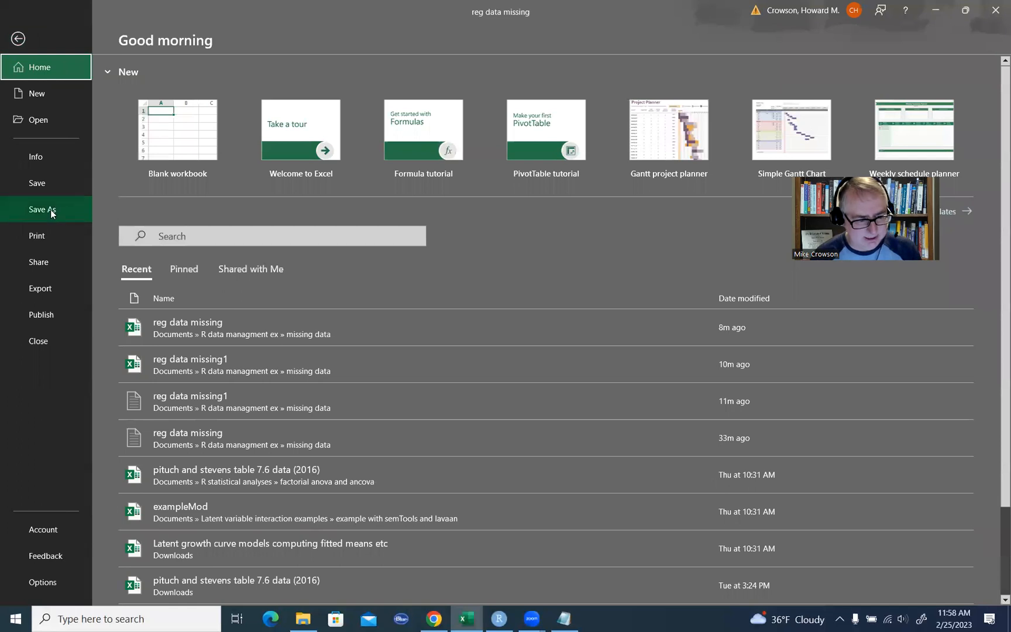
{"action": "left_click", "coordinate": [46, 210]}
{"action": "left_click", "coordinate": [416, 100]}
{"action": "left_click", "coordinate": [416, 101]}
{"action": "type", "text": "1"}
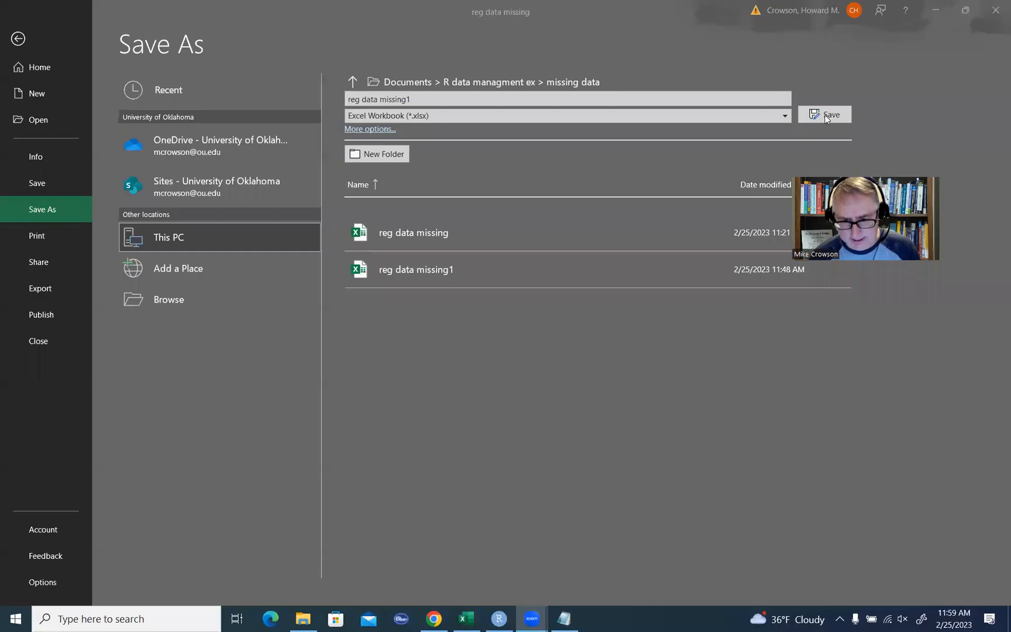
{"action": "left_click", "coordinate": [825, 115]}
{"action": "left_click", "coordinate": [824, 115]}
{"action": "left_click", "coordinate": [516, 359]}
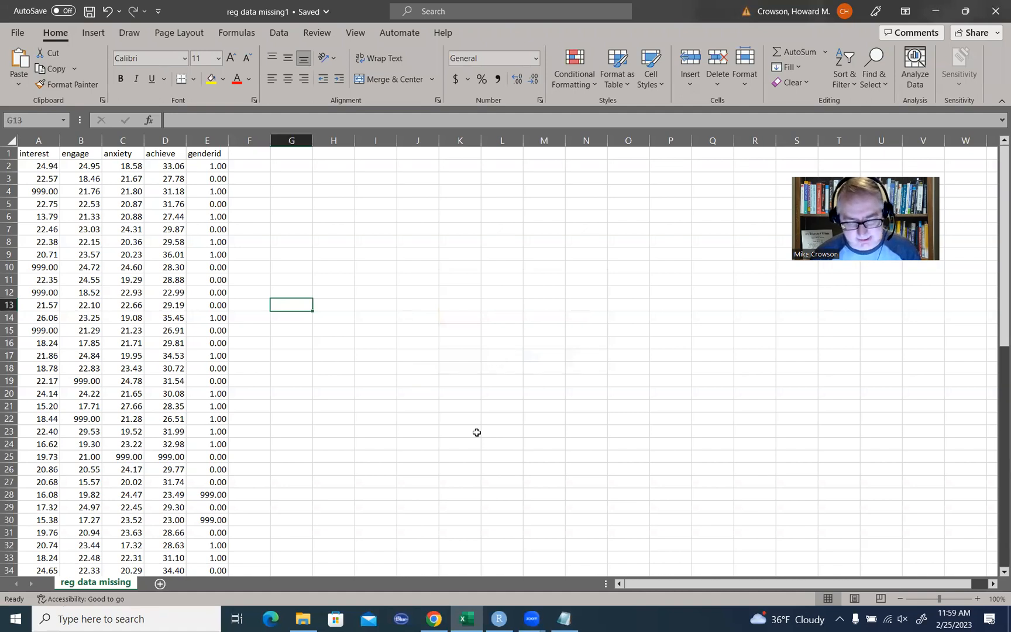
- Switch to RStudio, close the reg_data_missing viewer, and choose the workbook "reg data missing1" for an Excel dataset import
{"action": "left_click", "coordinate": [498, 618]}
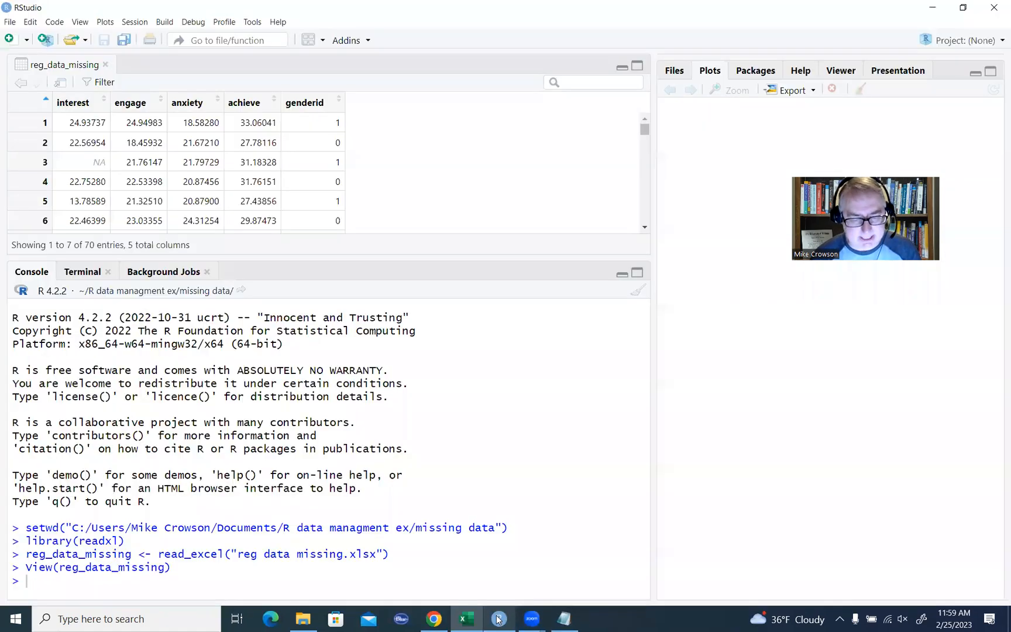
{"action": "left_click", "coordinate": [105, 65]}
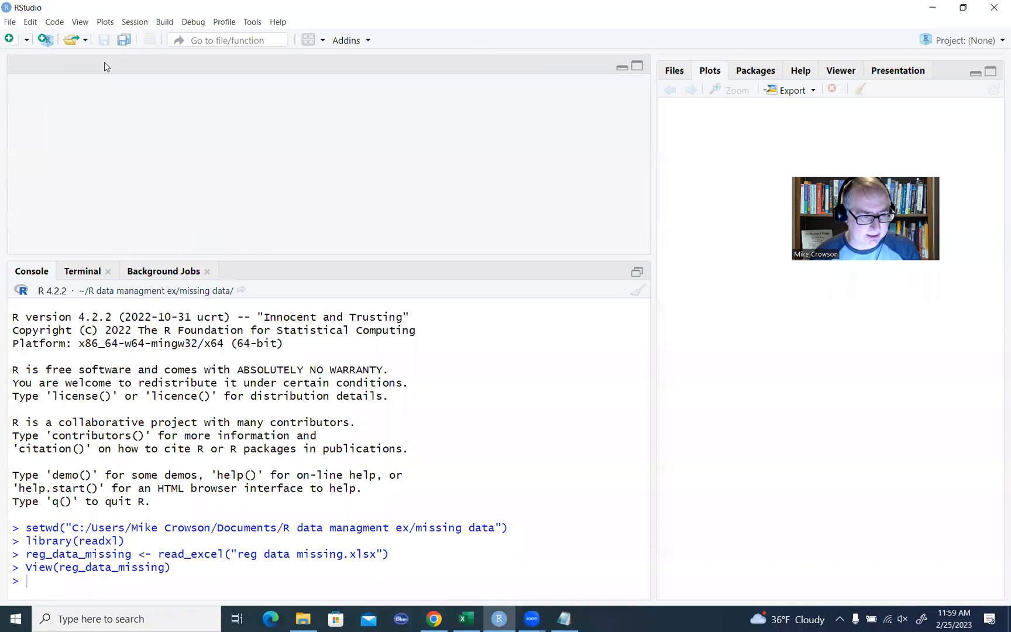
{"action": "left_click", "coordinate": [10, 22]}
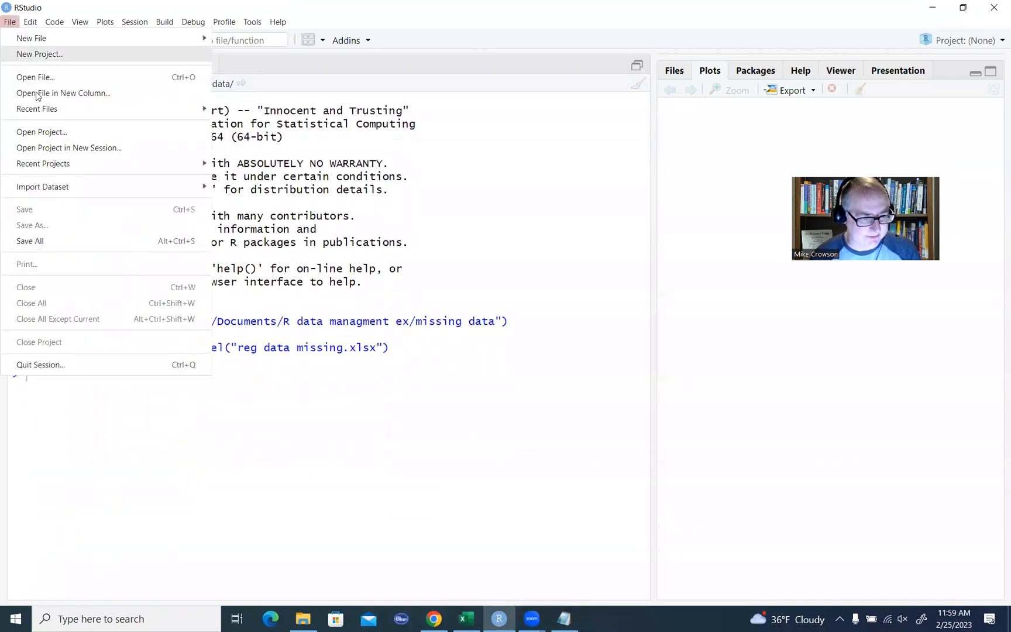
{"action": "mouse_move", "coordinate": [196, 183]}
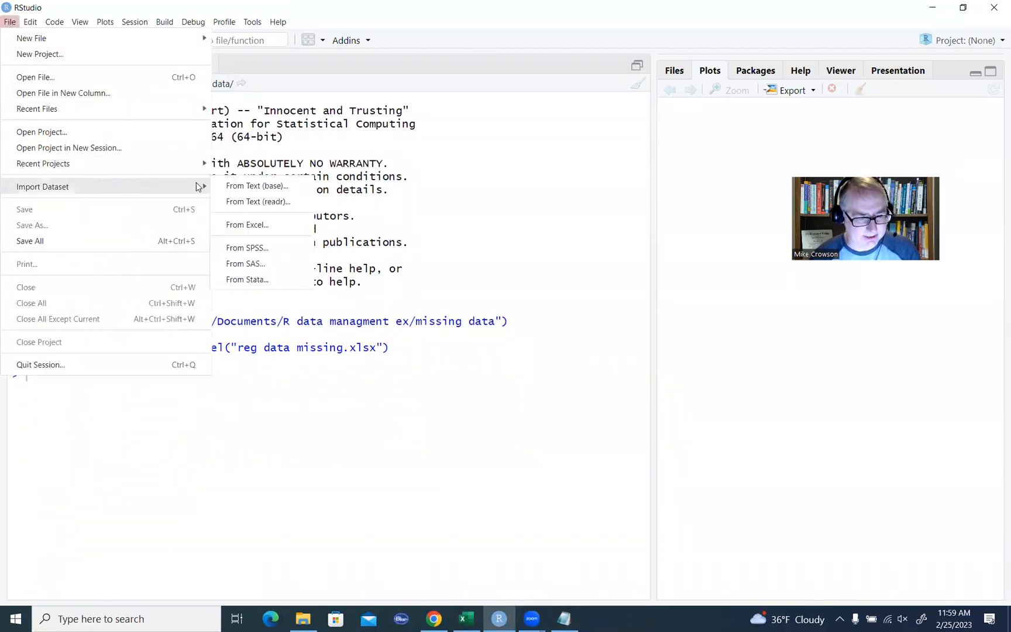
{"action": "left_click", "coordinate": [282, 226]}
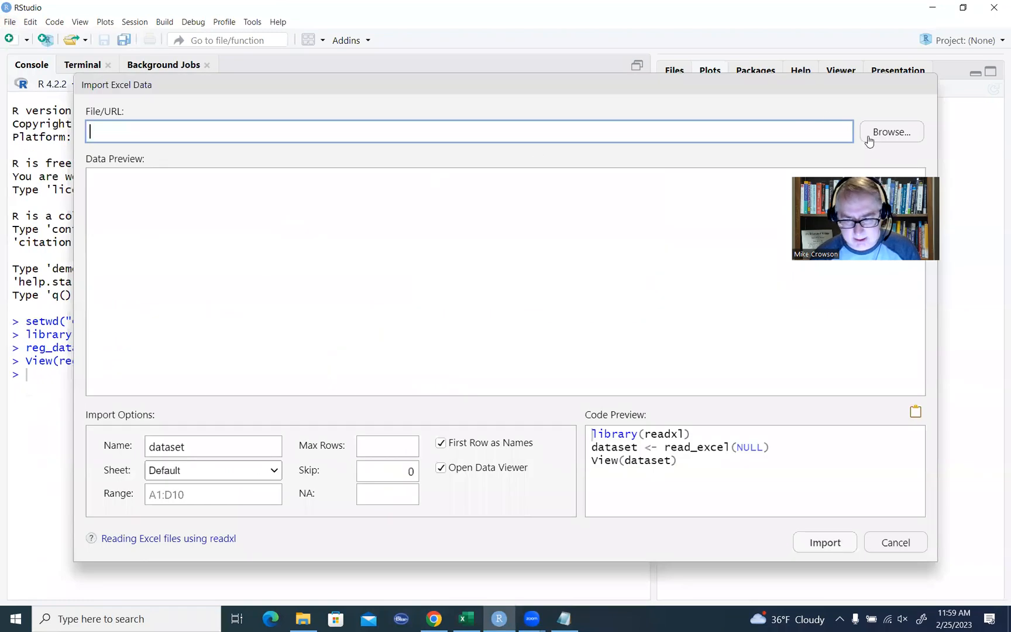
{"action": "left_click", "coordinate": [877, 133]}
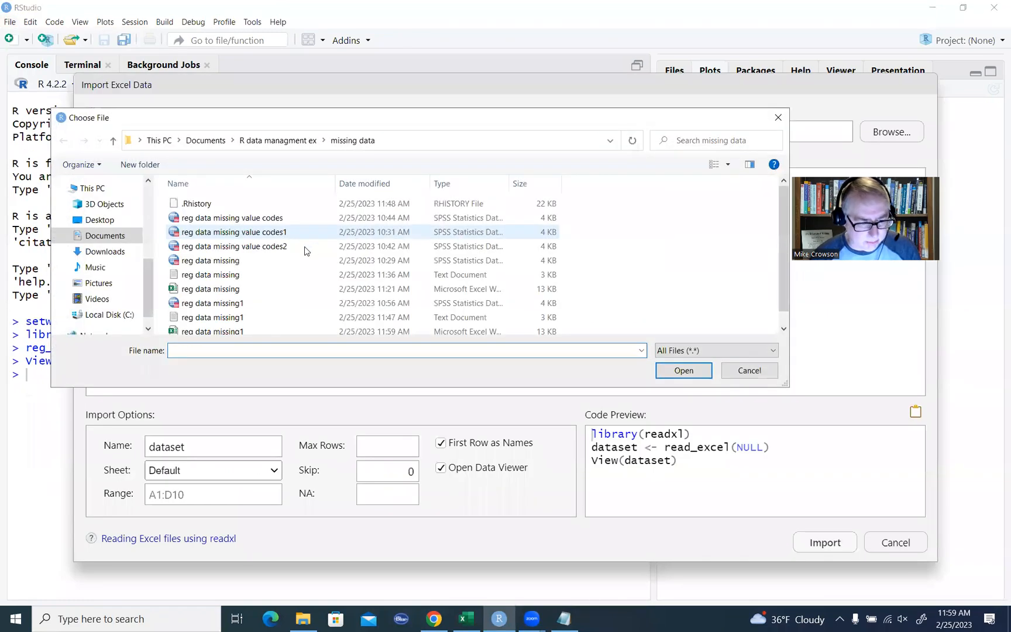
{"action": "left_click", "coordinate": [255, 332]}
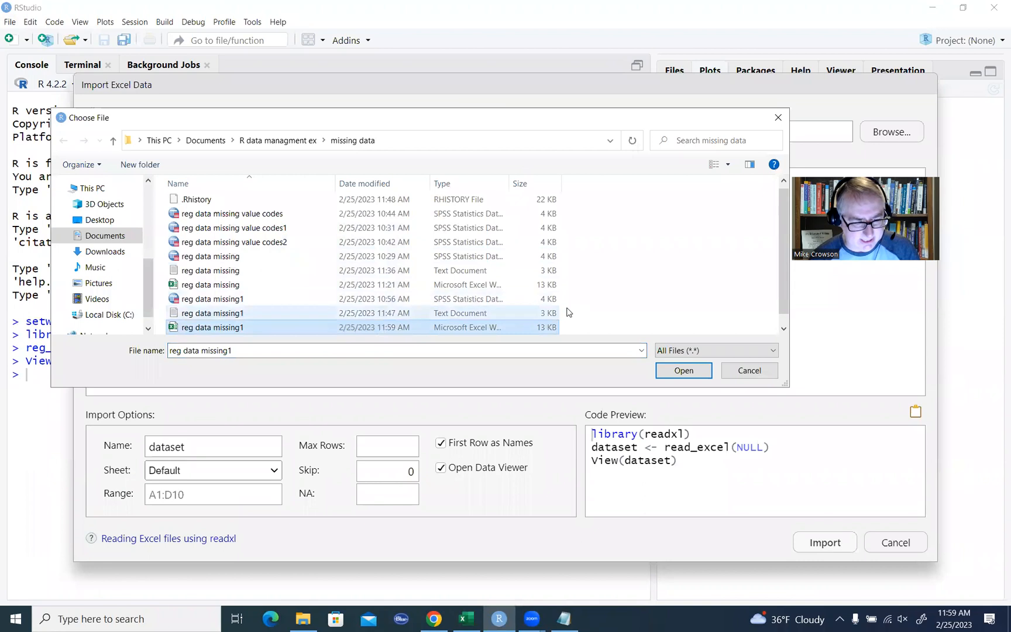
{"action": "left_click", "coordinate": [679, 371]}
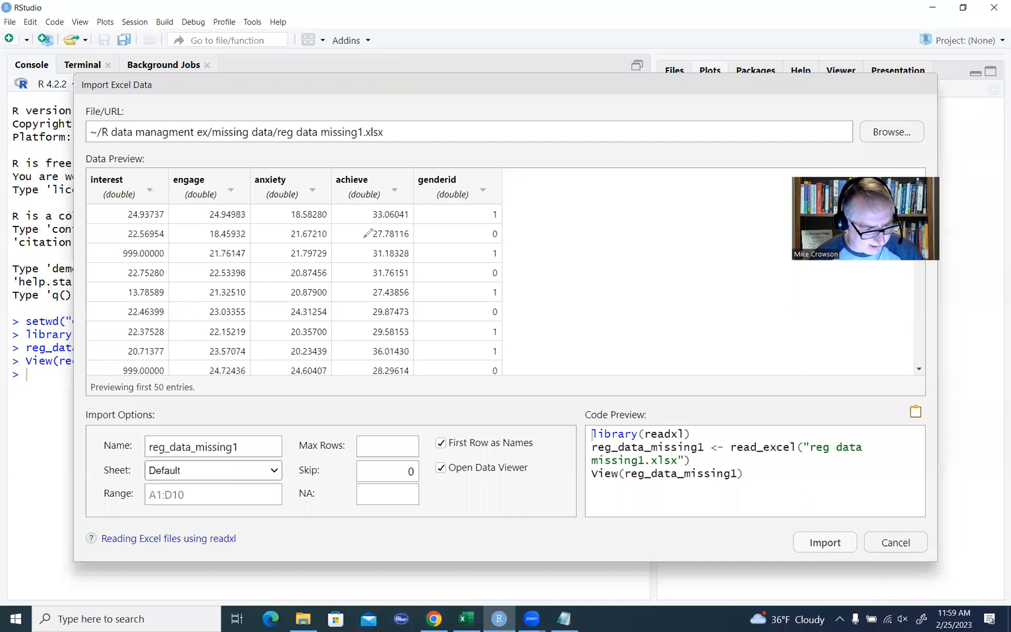
- Examine the 999 codes in the interest column preview and the NA and First Row as Names import options
{"action": "mouse_move", "coordinate": [121, 242]}
{"action": "left_mouse_down"}
{"action": "mouse_move", "coordinate": [139, 241]}
{"action": "mouse_move", "coordinate": [116, 246]}
{"action": "left_mouse_up"}
{"action": "mouse_move", "coordinate": [118, 358]}
{"action": "left_mouse_down"}
{"action": "mouse_move", "coordinate": [110, 379]}
{"action": "mouse_move", "coordinate": [120, 344]}
{"action": "left_mouse_up"}
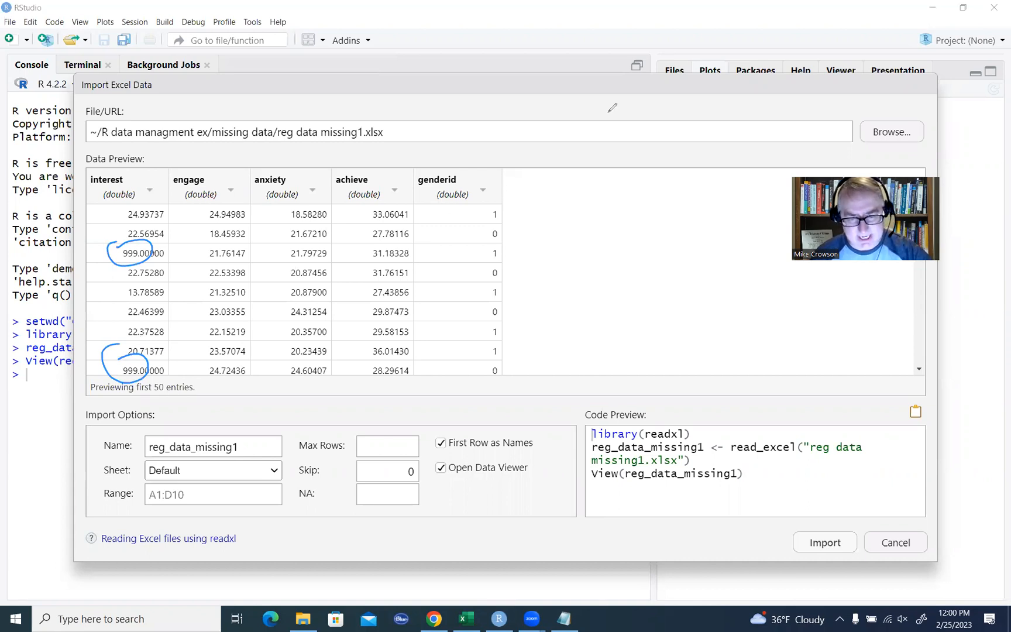
{"action": "left_click", "coordinate": [609, 112]}
{"action": "left_click", "coordinate": [278, 17]}
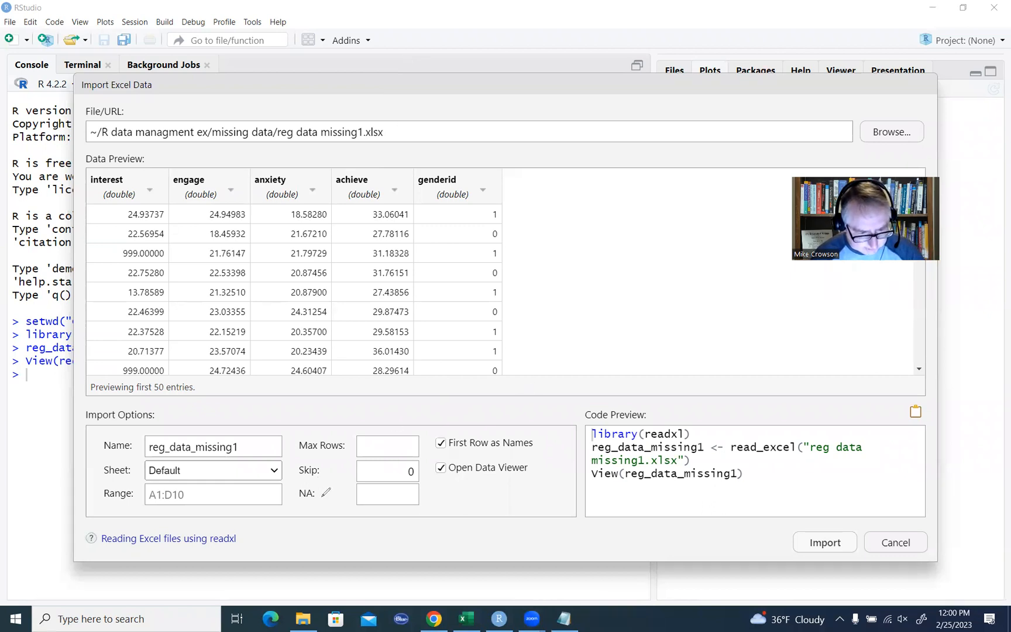
{"action": "left_click_drag", "start_coordinate": [305, 485], "coordinate": [304, 473]}
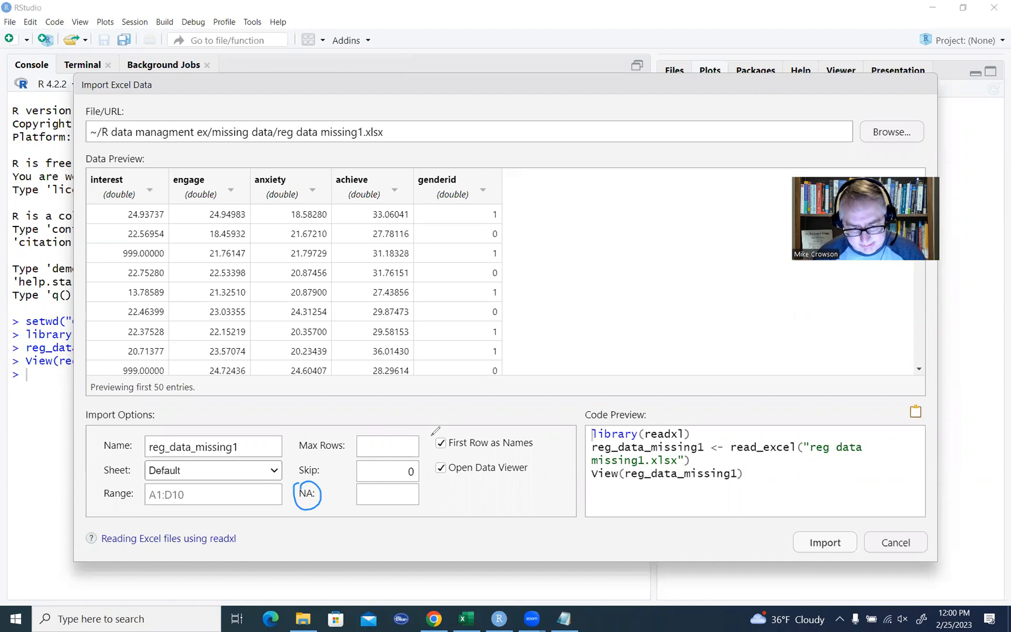
{"action": "mouse_move", "coordinate": [432, 435]}
{"action": "left_mouse_down"}
{"action": "mouse_move", "coordinate": [433, 423]}
{"action": "mouse_move", "coordinate": [443, 427]}
{"action": "left_mouse_up"}
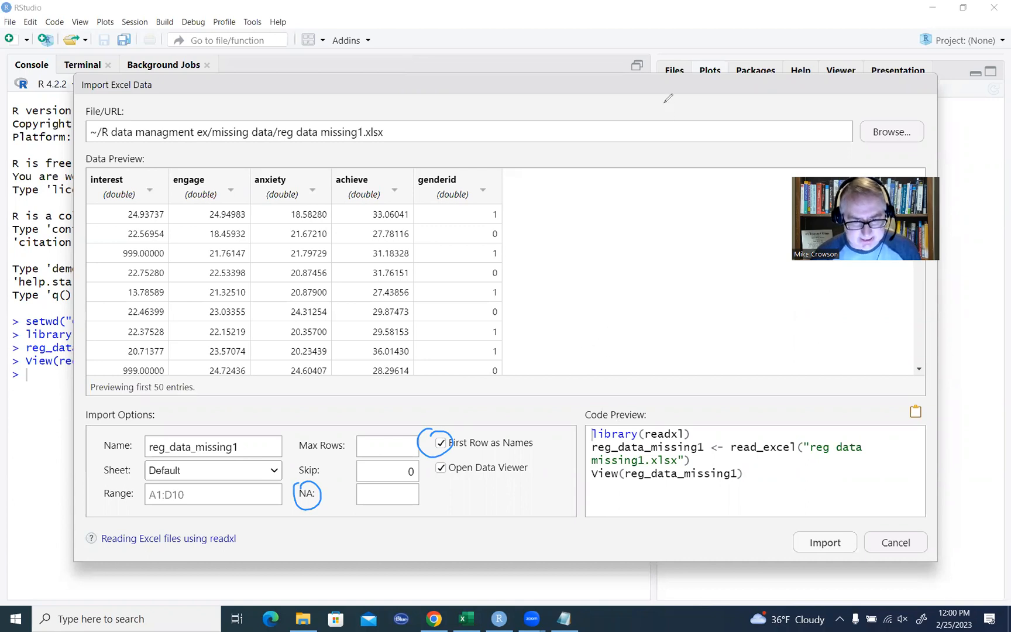
- Set the NA import option to 999 and import the "reg data missing1" workbook
{"action": "key", "text": "Escape"}
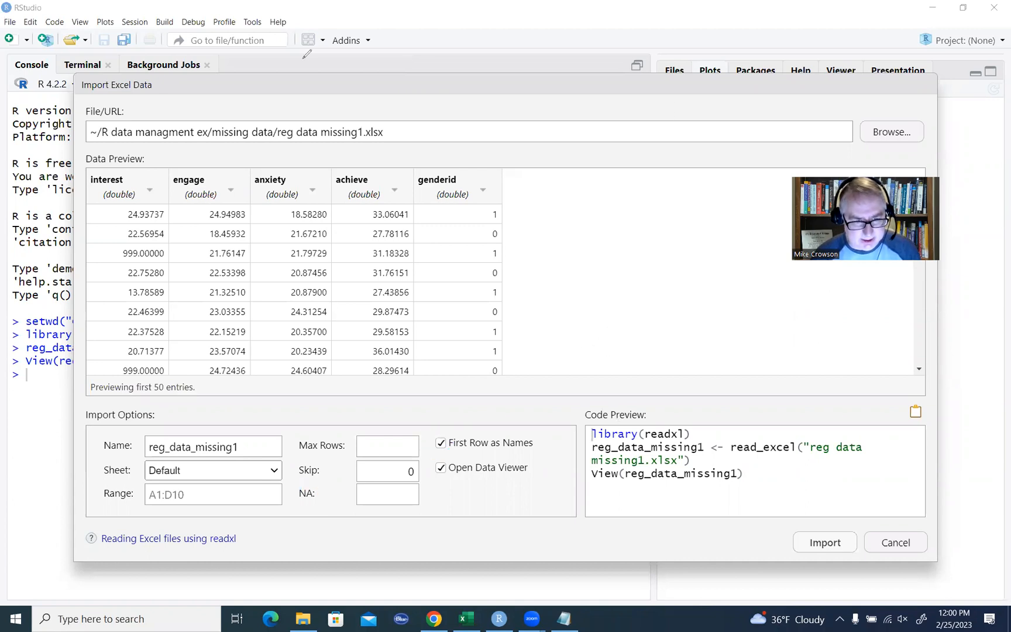
{"action": "left_click", "coordinate": [393, 493]}
{"action": "type", "text": "999"}
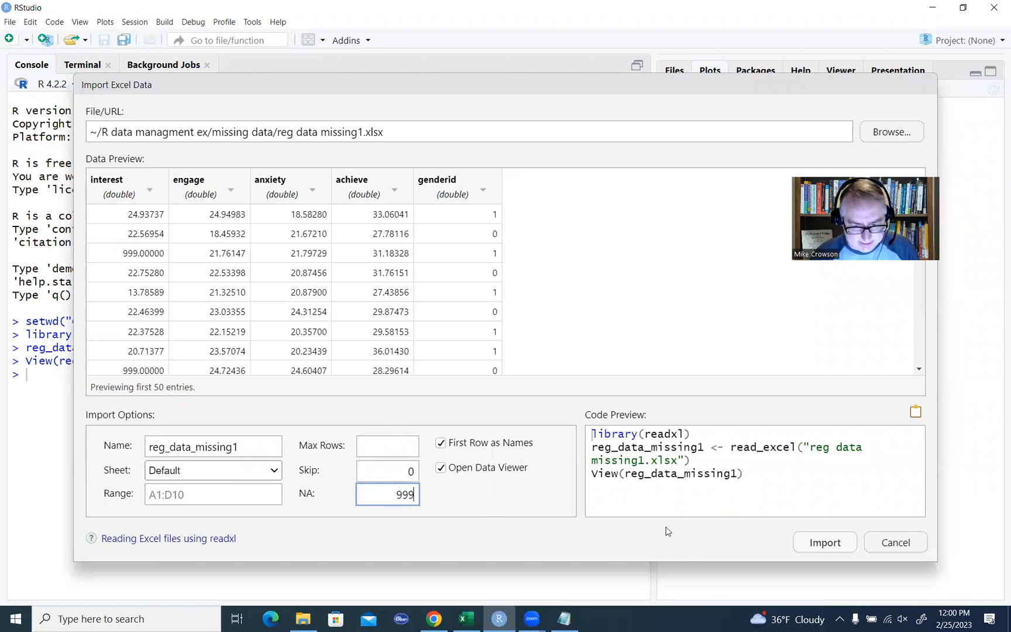
{"action": "left_click", "coordinate": [825, 543]}
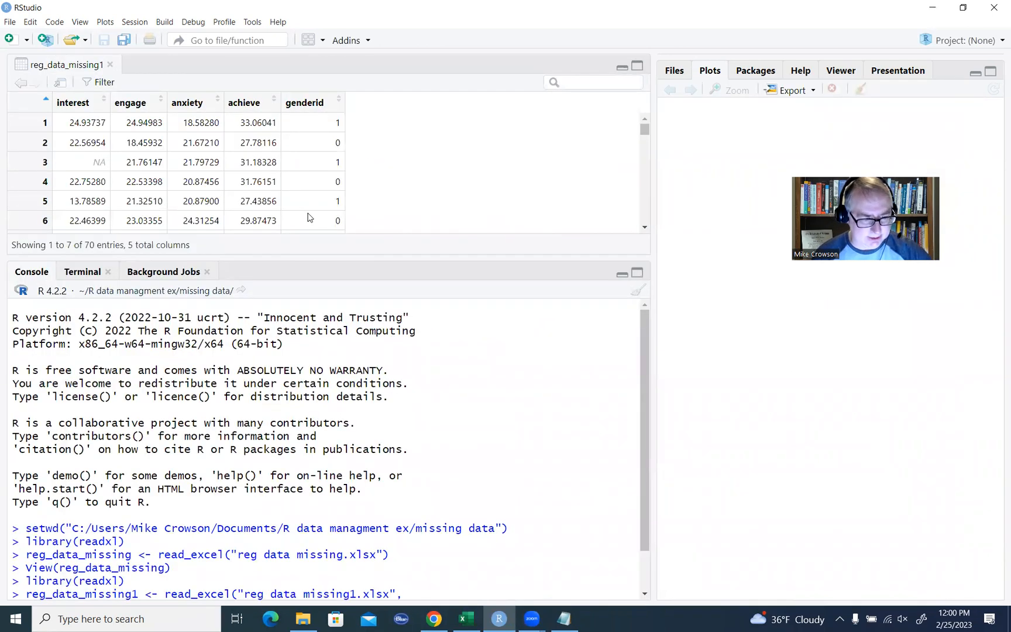
- Enlarge the data viewer and examine how missing values appear in rows 3, 9 and 11 of the interest column
{"action": "left_click_drag", "start_coordinate": [317, 258], "coordinate": [318, 366]}
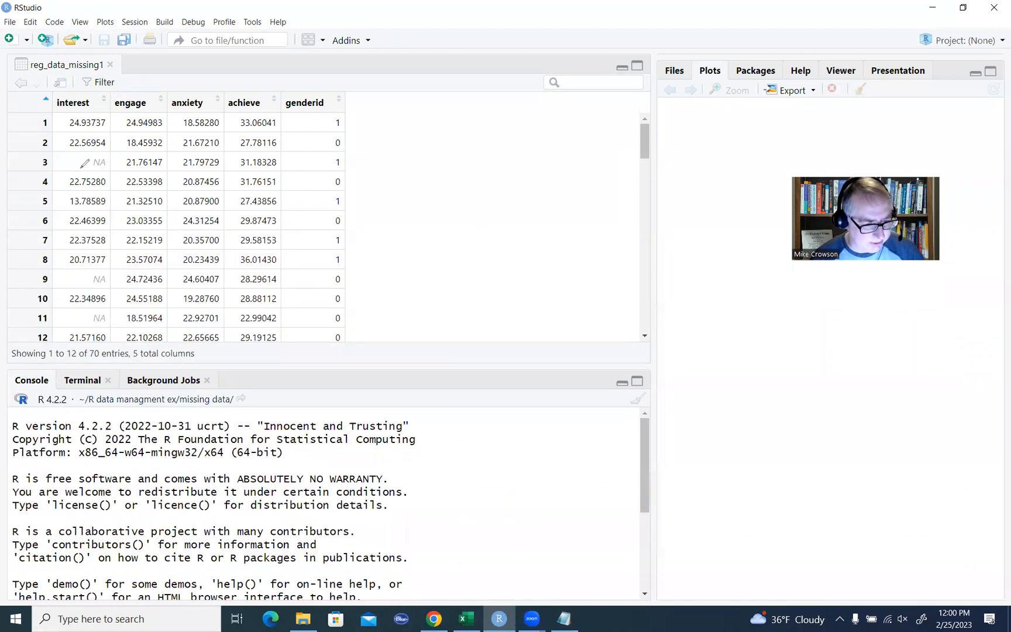
{"action": "mouse_move", "coordinate": [84, 158]}
{"action": "left_mouse_down"}
{"action": "mouse_move", "coordinate": [120, 156]}
{"action": "mouse_move", "coordinate": [82, 153]}
{"action": "left_mouse_up"}
{"action": "mouse_move", "coordinate": [89, 268]}
{"action": "left_mouse_down"}
{"action": "mouse_move", "coordinate": [104, 282]}
{"action": "mouse_move", "coordinate": [104, 304]}
{"action": "mouse_move", "coordinate": [82, 309]}
{"action": "left_mouse_up"}
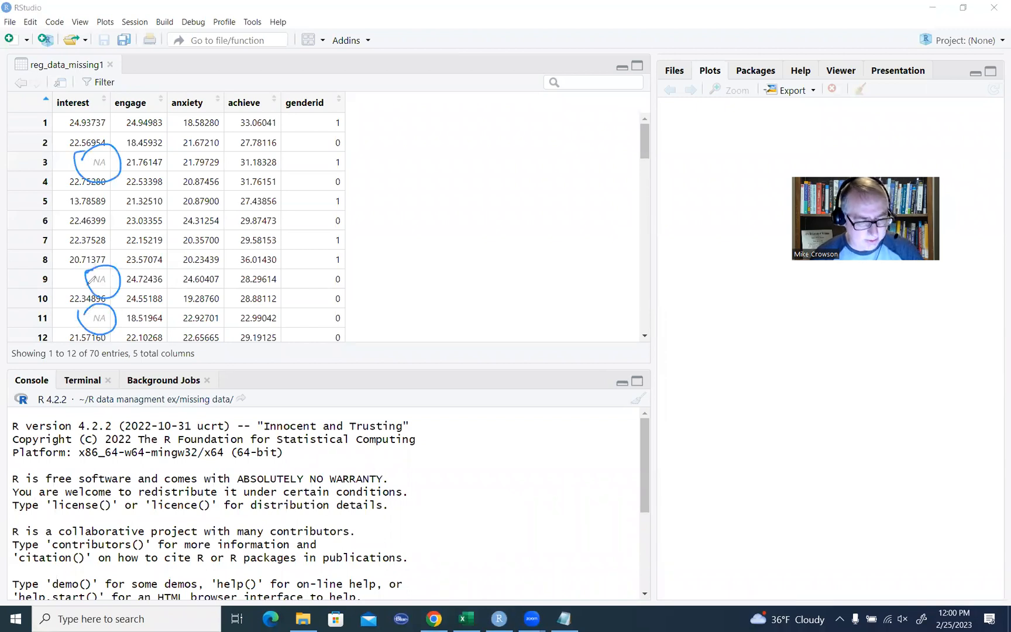
{"action": "left_click", "coordinate": [350, 65]}
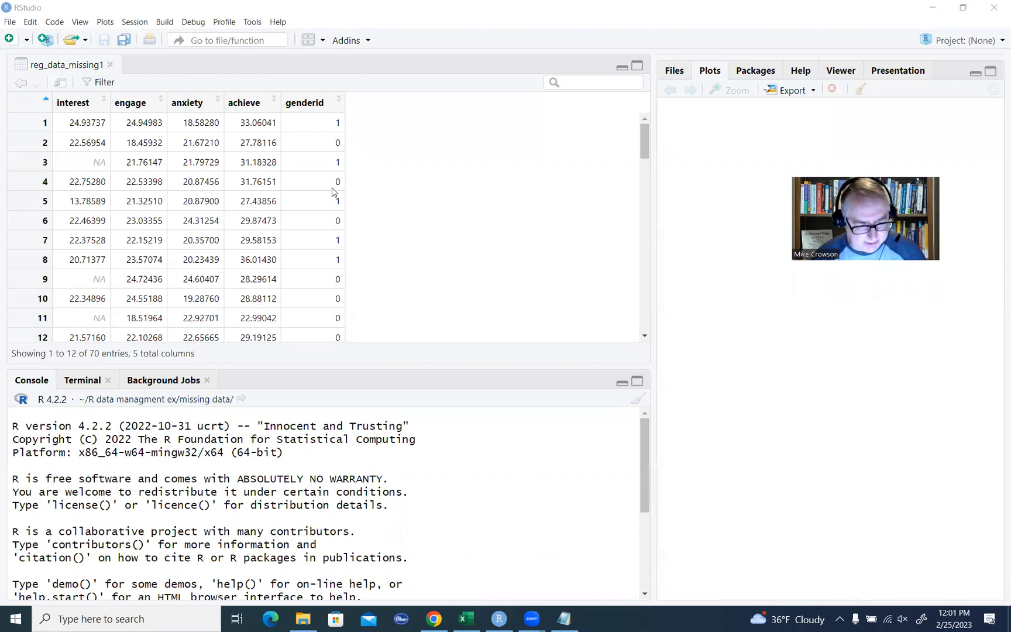
{"action": "left_click", "coordinate": [342, 363]}
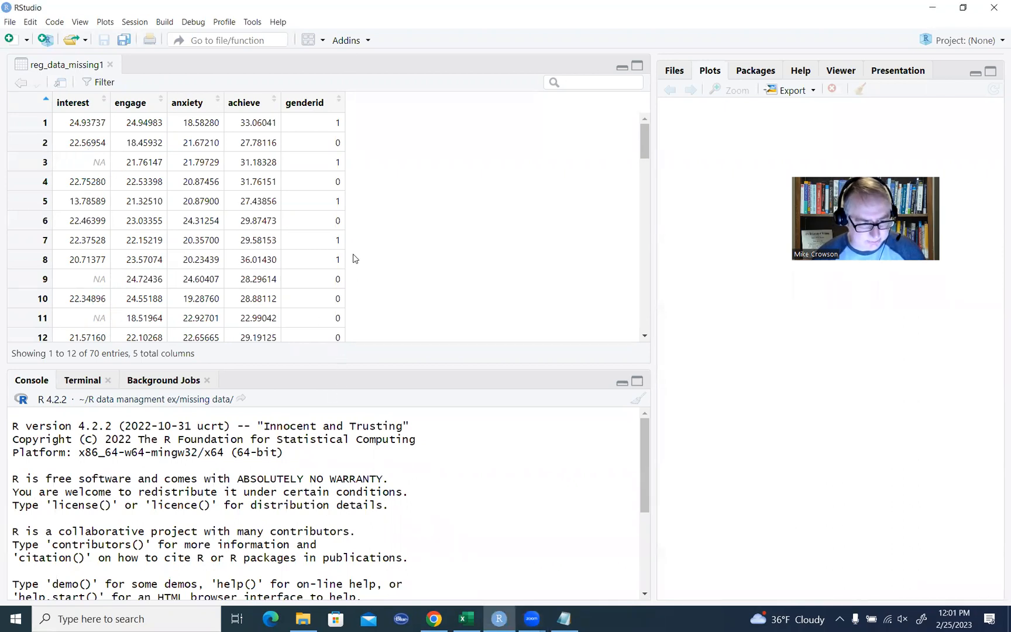
- Enlarge the console and examine the import code, including the object name, the read_excel function, the na argument and the View call
{"action": "left_click_drag", "start_coordinate": [345, 367], "coordinate": [346, 203]}
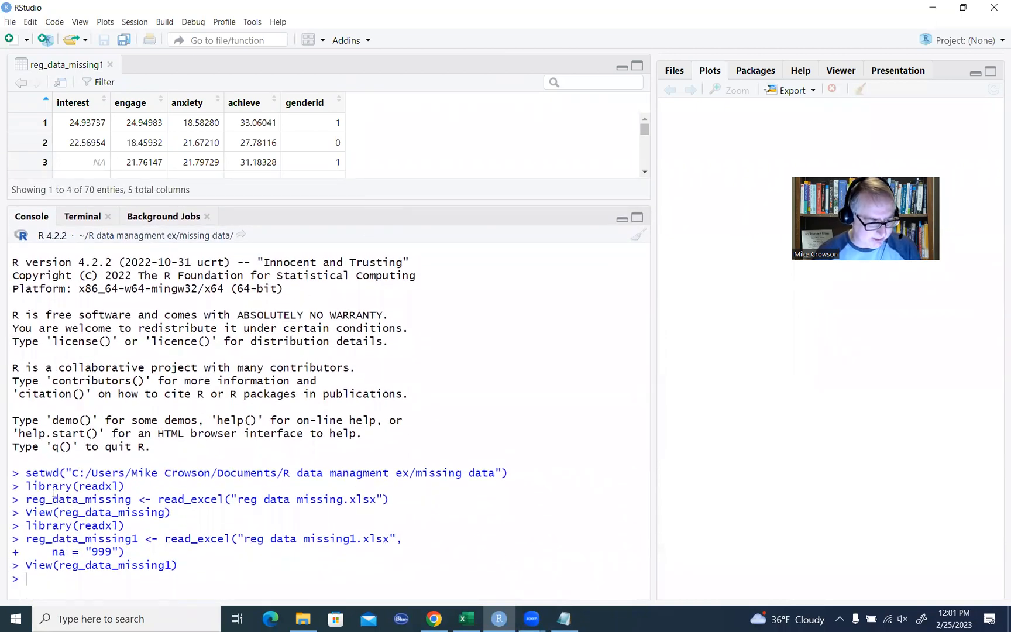
{"action": "left_click_drag", "start_coordinate": [26, 541], "coordinate": [137, 538]}
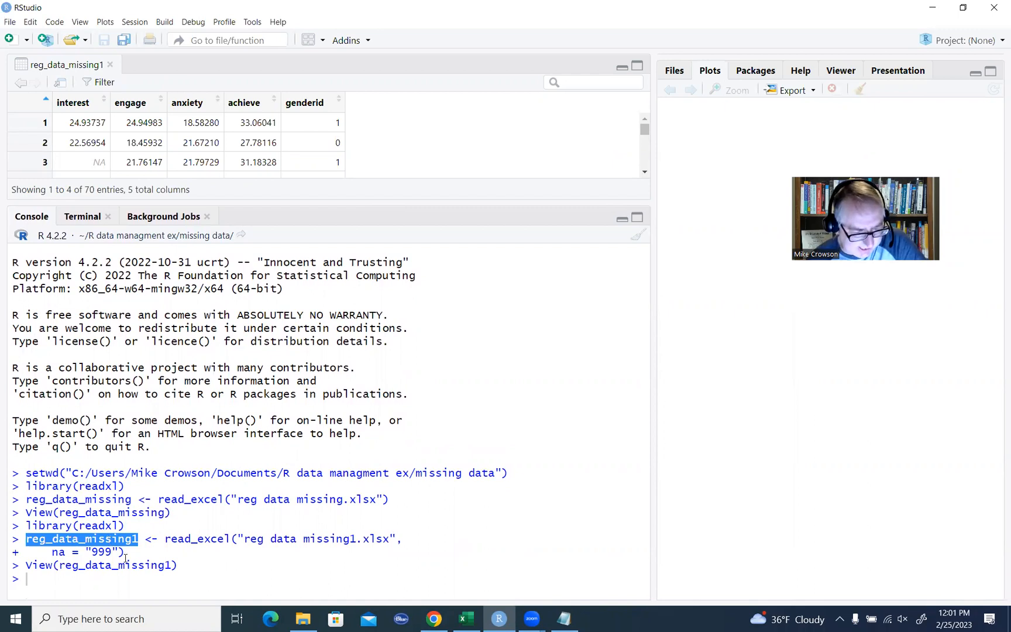
{"action": "left_click_drag", "start_coordinate": [165, 539], "coordinate": [232, 539]}
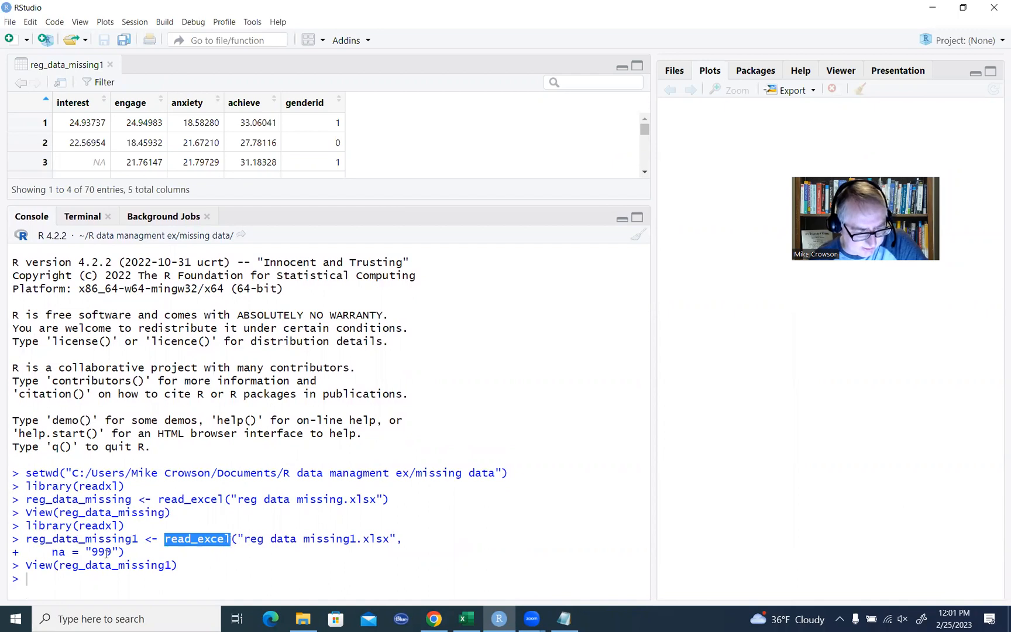
{"action": "left_click_drag", "start_coordinate": [53, 552], "coordinate": [120, 552]}
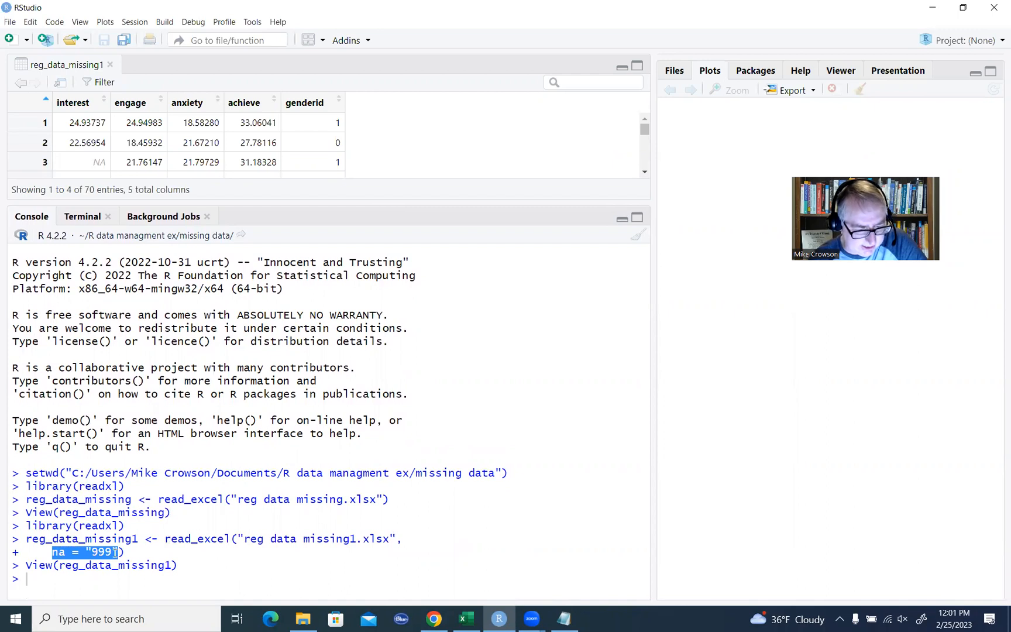
{"action": "left_click", "coordinate": [240, 506]}
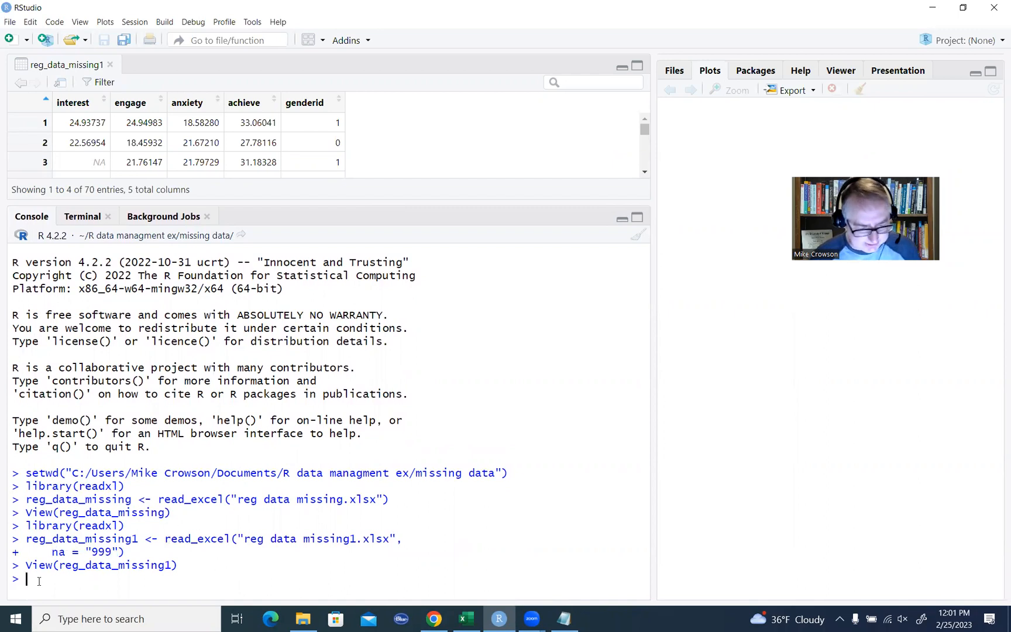
{"action": "left_click_drag", "start_coordinate": [59, 565], "coordinate": [169, 565]}
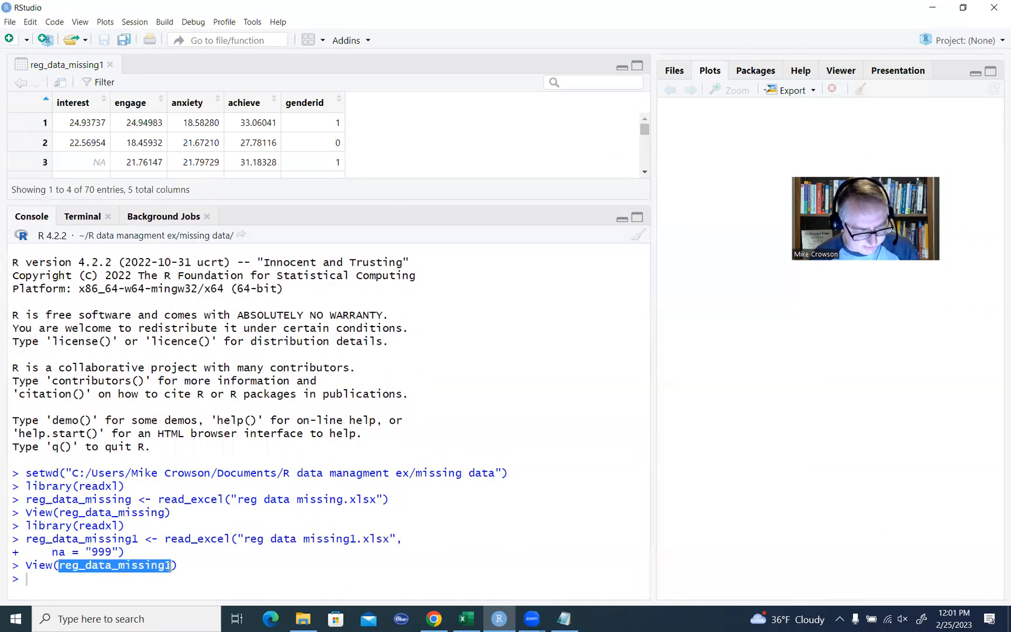
- Print reg_data_missing1 in the console and examine the missing entries in the interest column of the output
{"action": "left_click", "coordinate": [134, 580]}
{"action": "type", "text": "reg_data"}
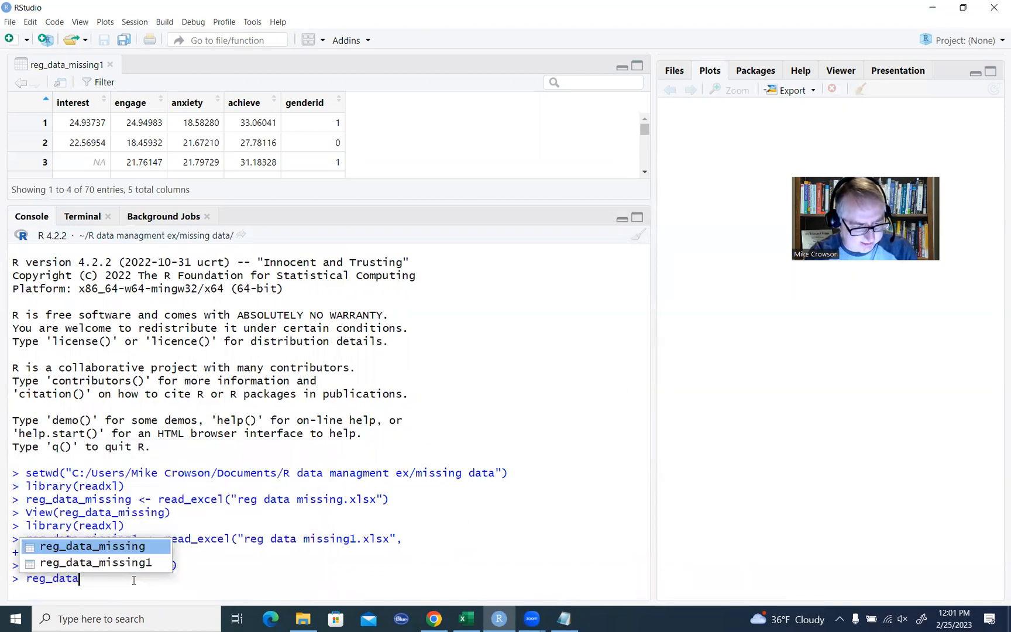
{"action": "type", "text": "_missing1"}
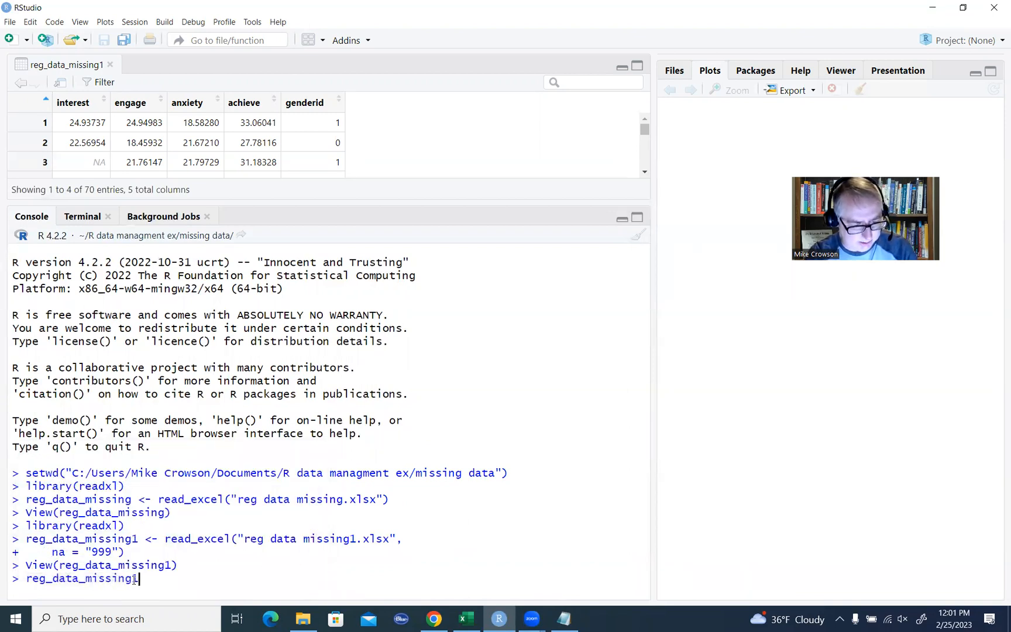
{"action": "key", "text": "Return"}
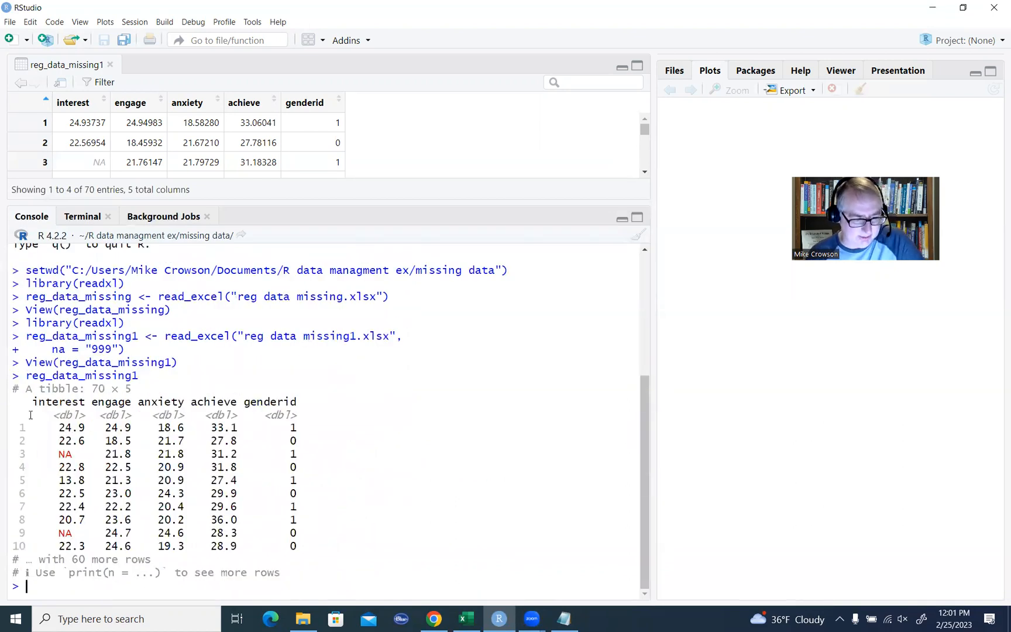
{"action": "double_click", "coordinate": [54, 390]}
{"action": "left_click", "coordinate": [120, 426]}
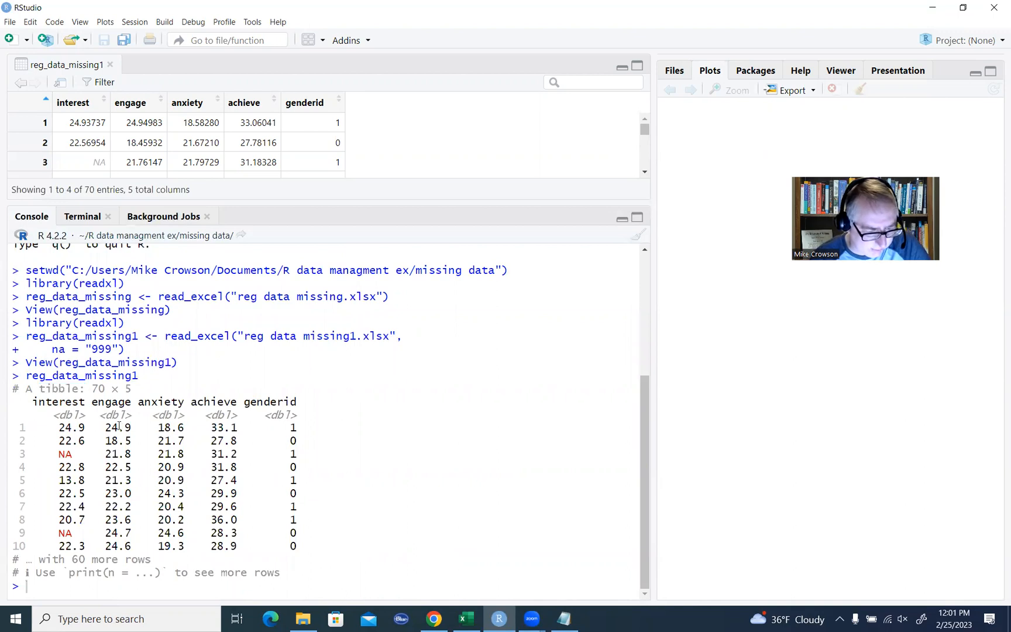
{"action": "double_click", "coordinate": [64, 454]}
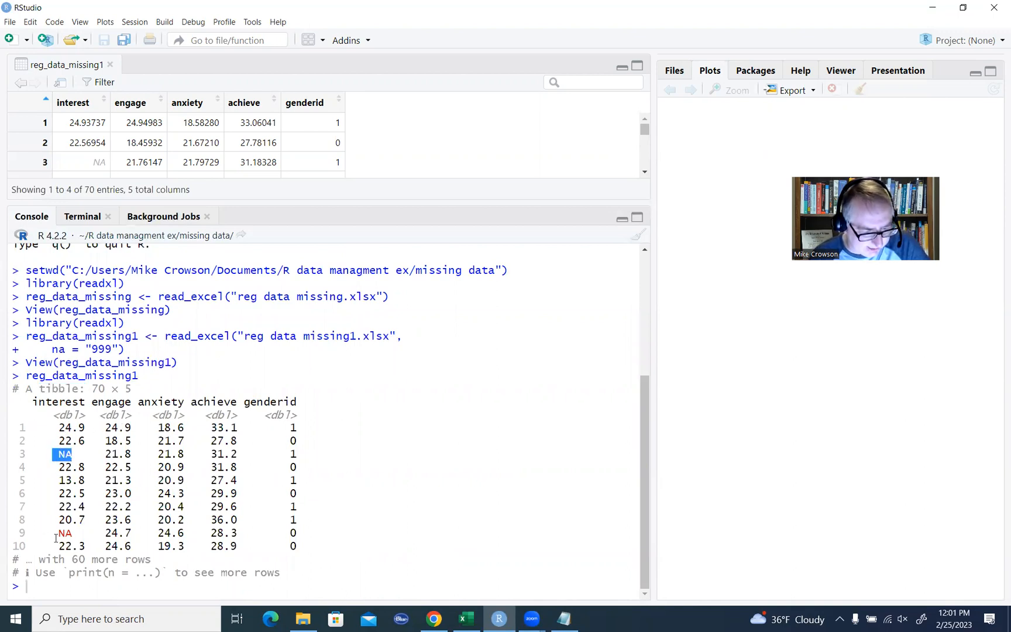
{"action": "double_click", "coordinate": [56, 533]}
{"action": "left_click", "coordinate": [486, 418]}
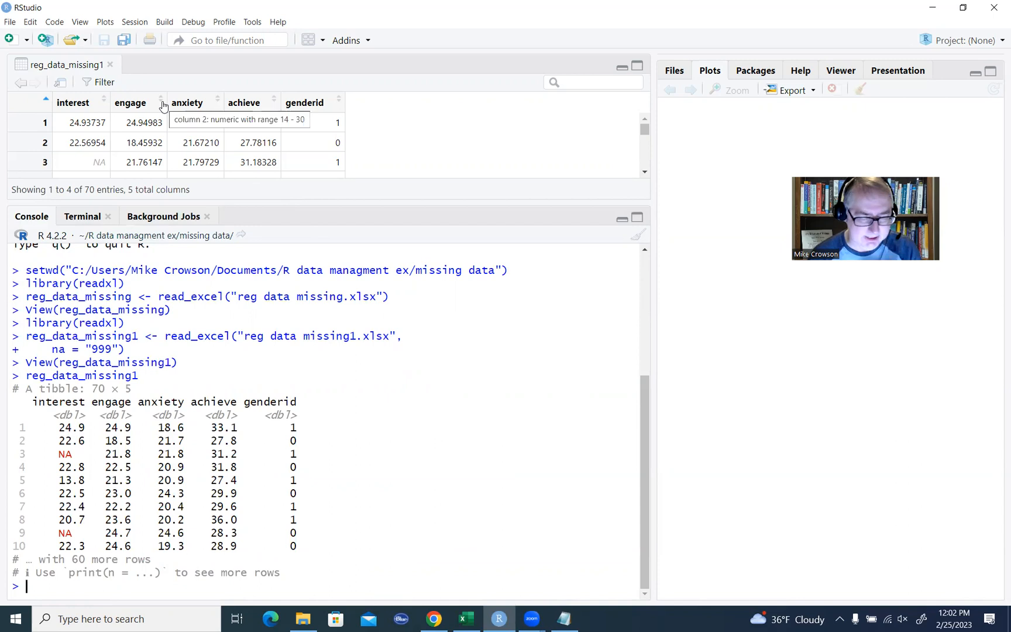
- Close the reg_data_missing1 viewer and import the Excel workbook "reg data missing1" again with the NA option left blank
{"action": "left_click", "coordinate": [110, 64]}
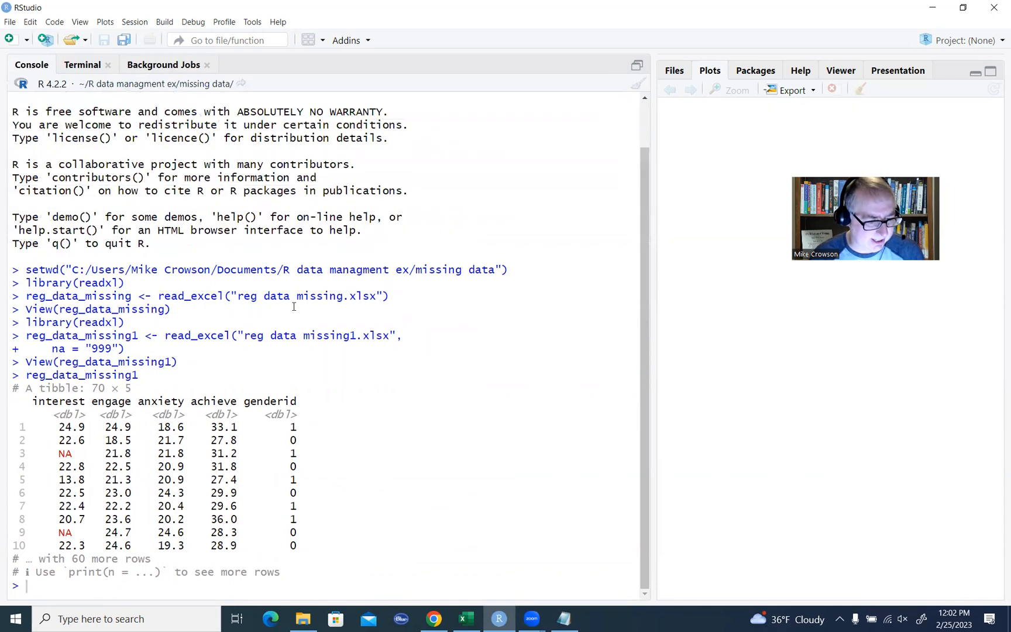
{"action": "left_click", "coordinate": [11, 23]}
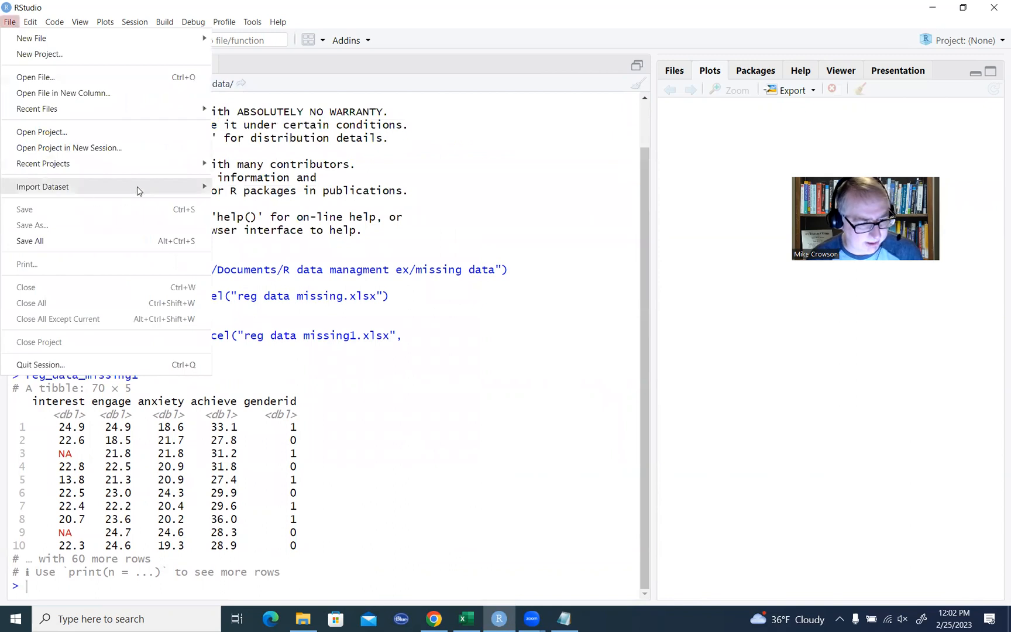
{"action": "mouse_move", "coordinate": [135, 187]}
{"action": "left_click", "coordinate": [275, 226]}
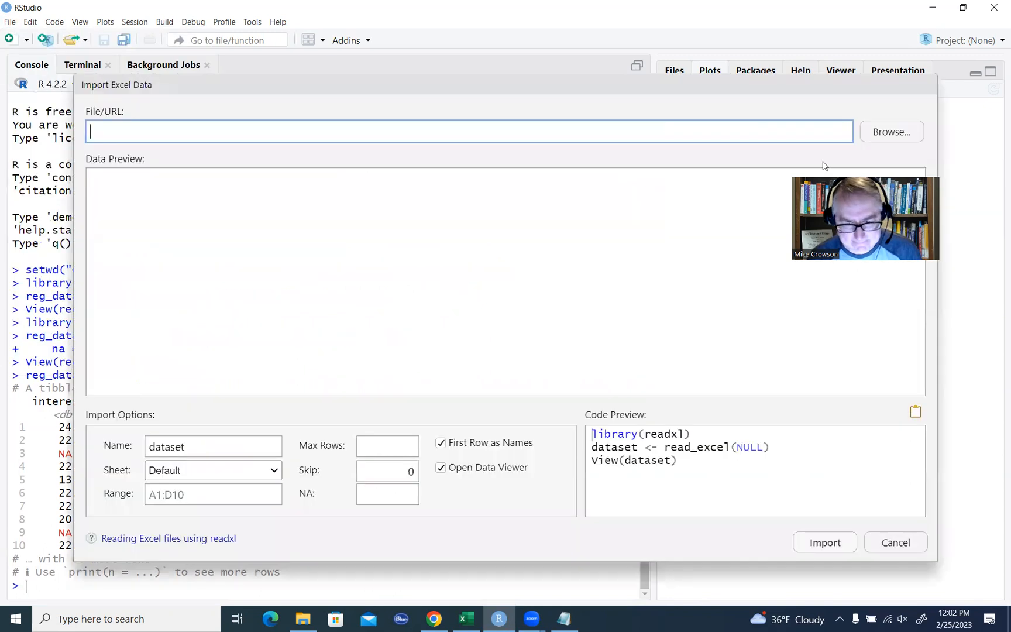
{"action": "left_click", "coordinate": [883, 134]}
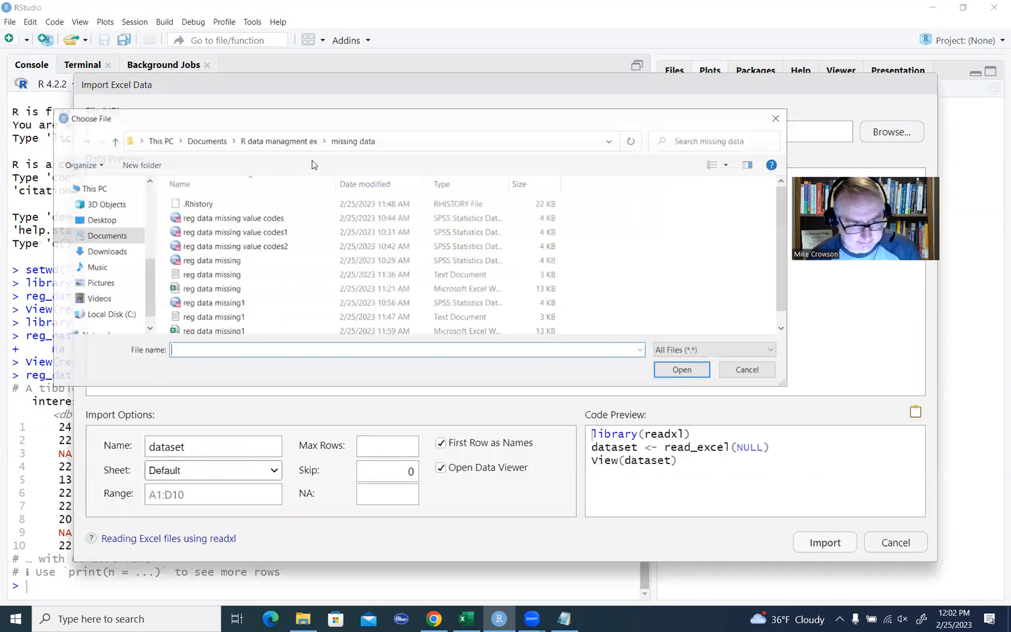
{"action": "left_click", "coordinate": [235, 331]}
{"action": "left_click", "coordinate": [682, 370]}
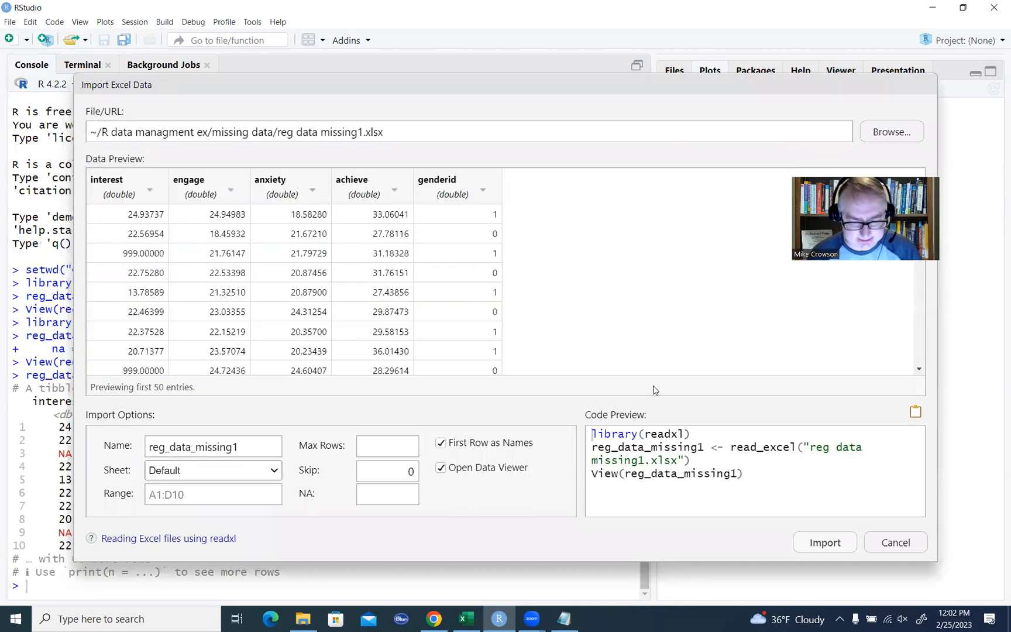
{"action": "left_click", "coordinate": [849, 541]}
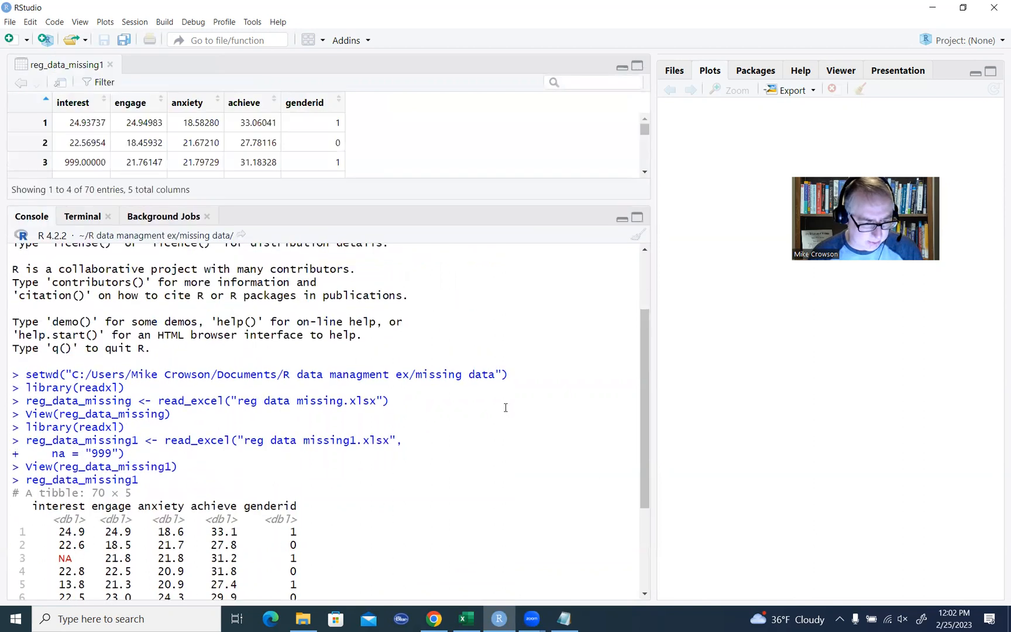
- Enlarge the data viewer and examine the interest values in rows 3 and 9
{"action": "left_click_drag", "start_coordinate": [382, 200], "coordinate": [391, 323]}
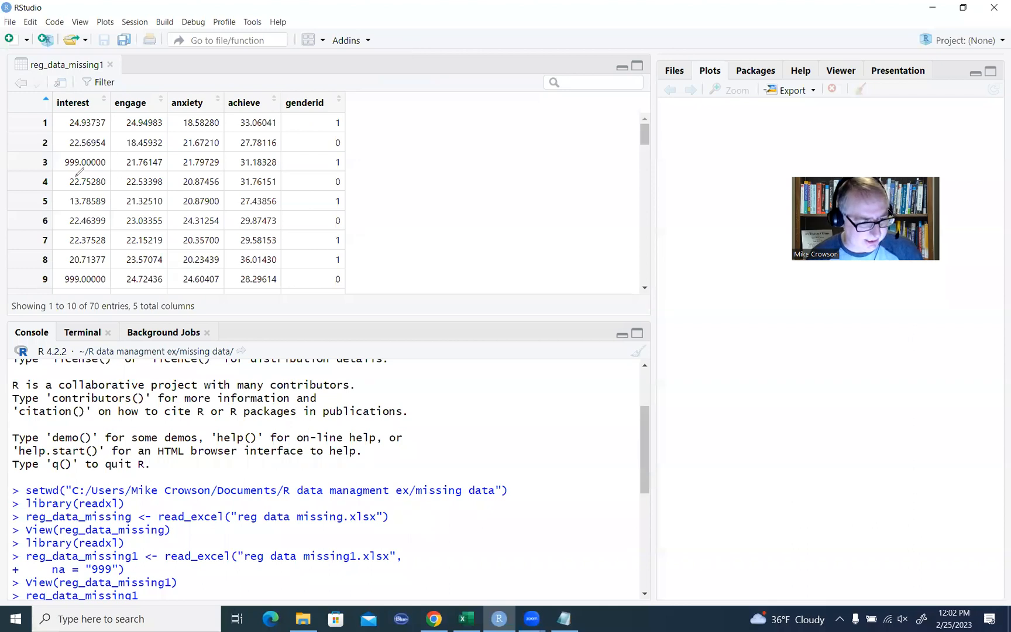
{"action": "mouse_move", "coordinate": [89, 169]}
{"action": "left_mouse_down"}
{"action": "mouse_move", "coordinate": [73, 173]}
{"action": "mouse_move", "coordinate": [82, 147]}
{"action": "mouse_move", "coordinate": [63, 172]}
{"action": "left_mouse_up"}
{"action": "mouse_move", "coordinate": [58, 265]}
{"action": "left_mouse_down"}
{"action": "mouse_move", "coordinate": [88, 261]}
{"action": "mouse_move", "coordinate": [36, 266]}
{"action": "left_mouse_up"}
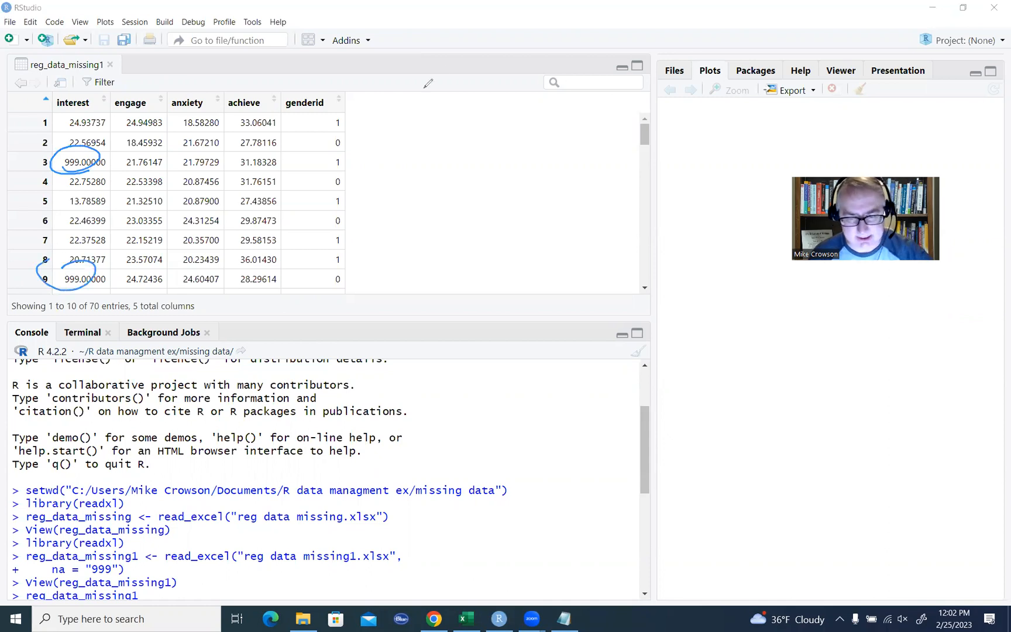
{"action": "left_click", "coordinate": [785, 5]}
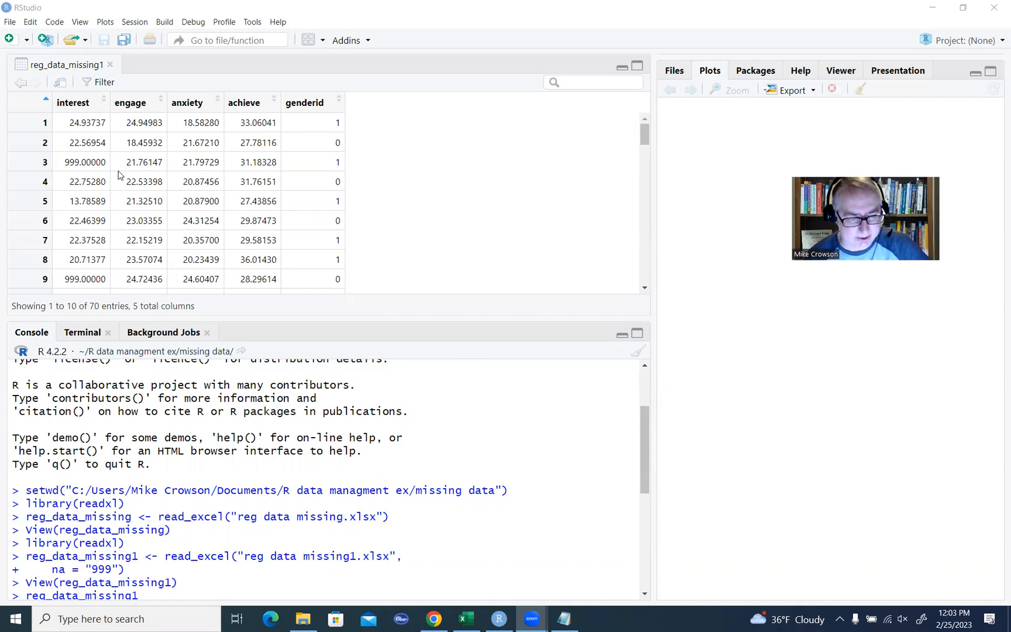
- Recode every 999 in reg_data_missing1 as missing by running reg_data_missing1[reg_data_missing1==999]<-NA in the console
{"action": "key", "text": "Return"}
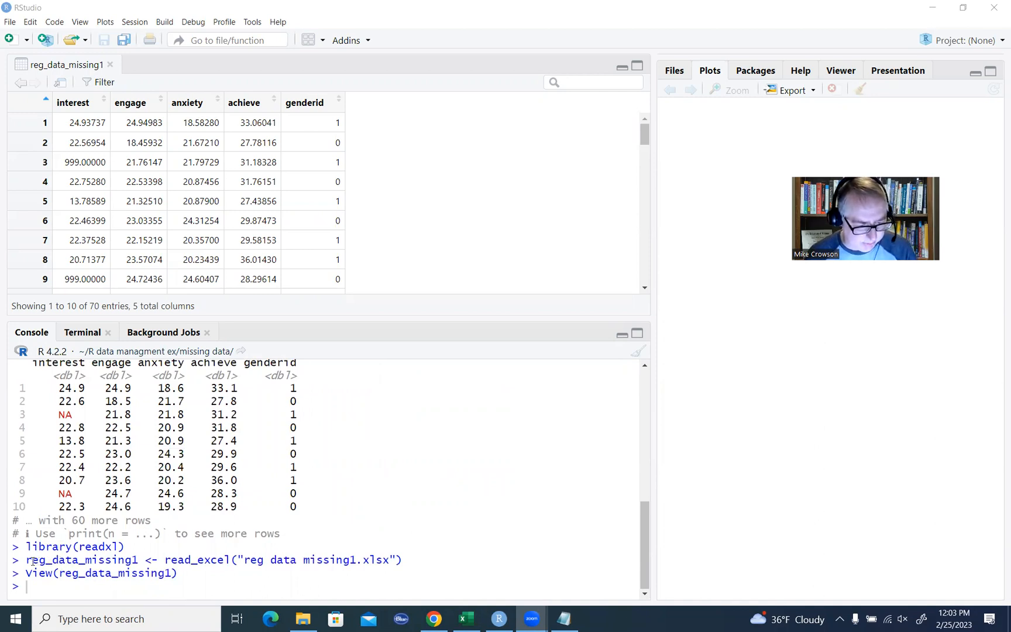
{"action": "left_click", "coordinate": [42, 591]}
{"action": "type", "text": "reg_d"}
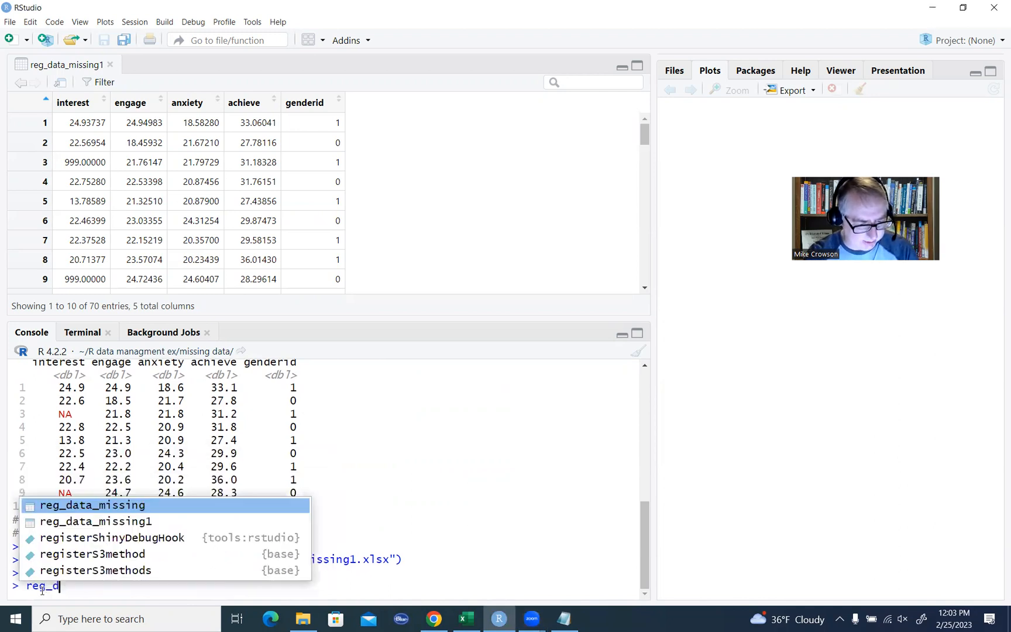
{"action": "type", "text": "ata_missing1"}
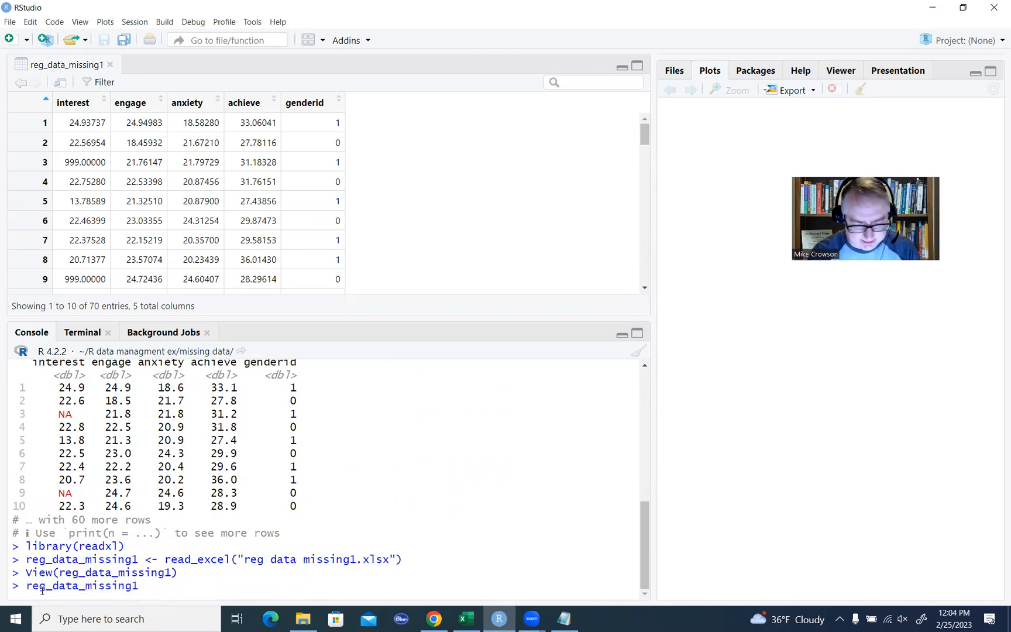
{"action": "type", "text": "["}
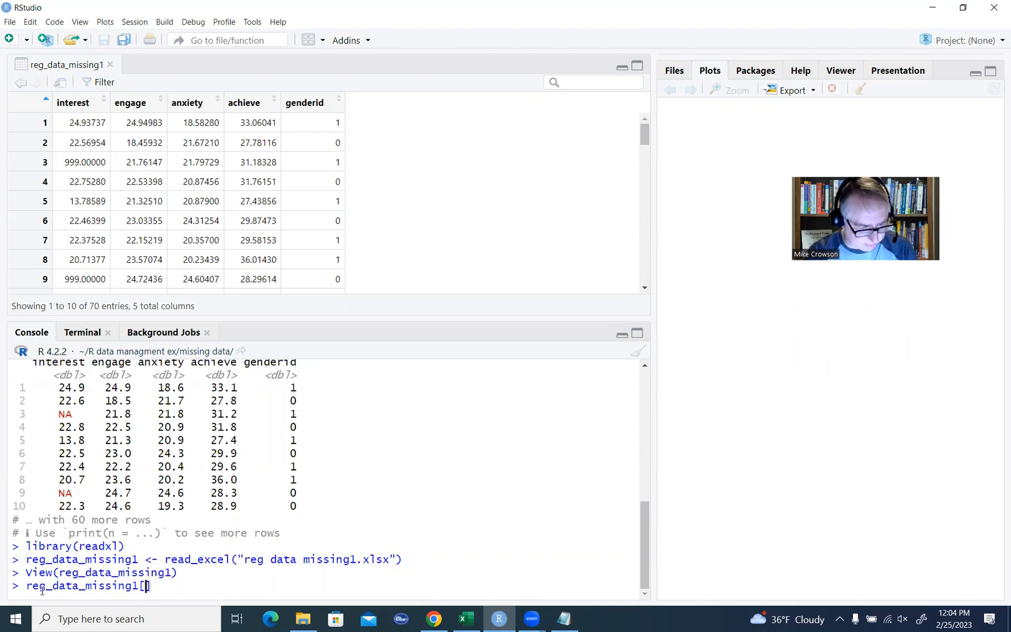
{"action": "type", "text": "regr"}
{"action": "key", "text": "BackSpace"}
{"action": "type", "text": "_"}
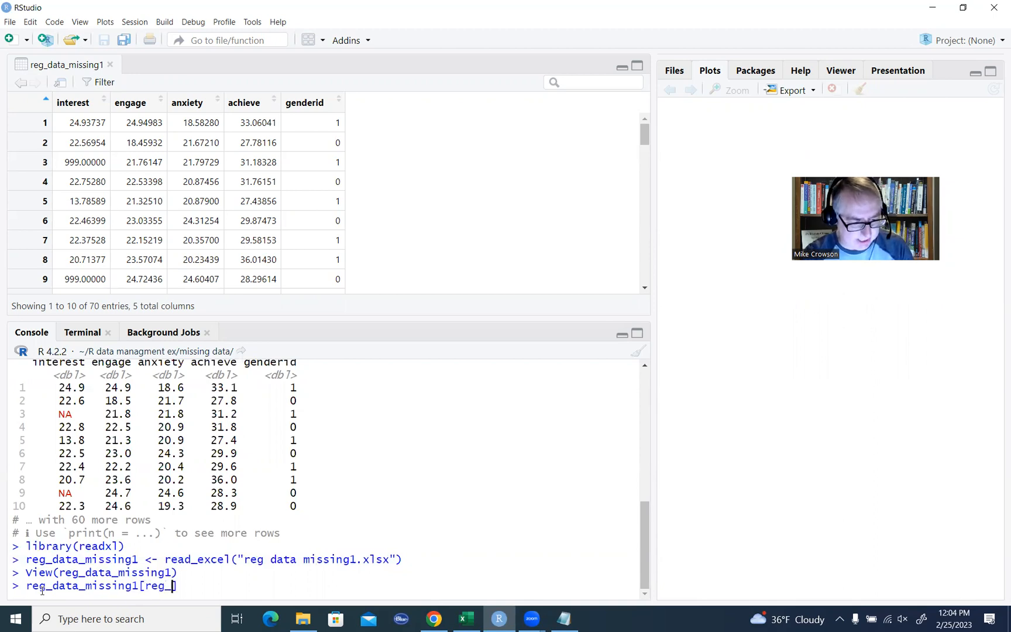
{"action": "type", "text": "data_missign"}
{"action": "key", "text": "BackSpace"}
{"action": "key", "text": "BackSpace"}
{"action": "type", "text": "ng1"}
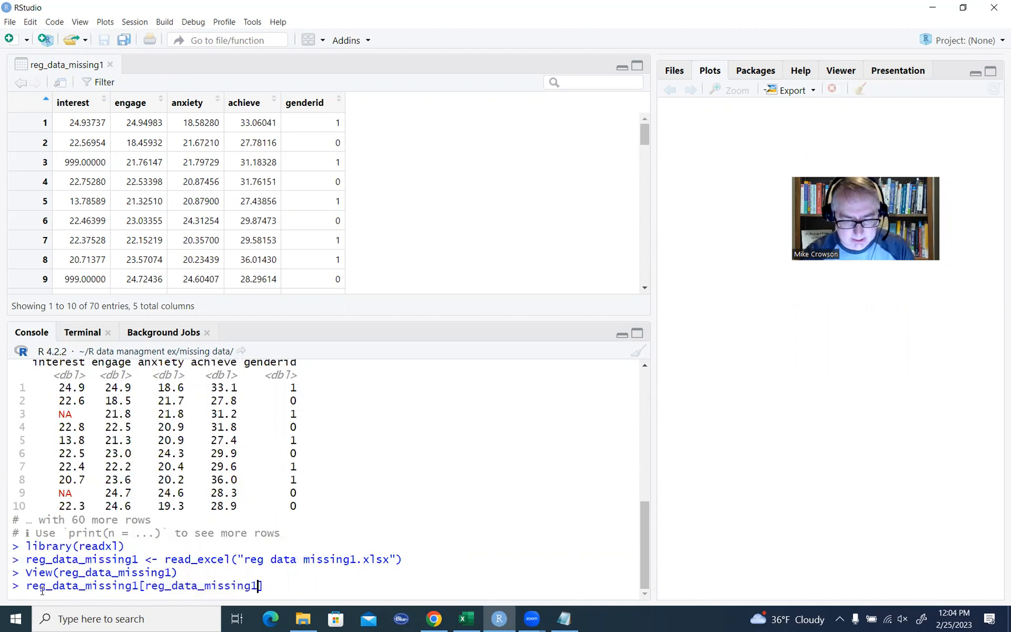
{"action": "type", "text": "=="}
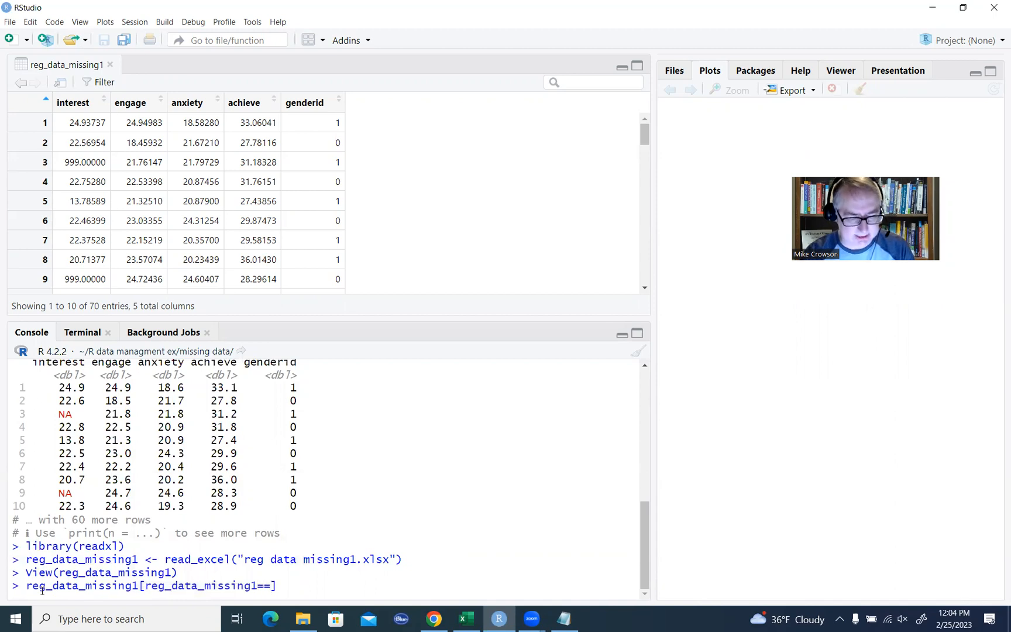
{"action": "type", "text": "999]"}
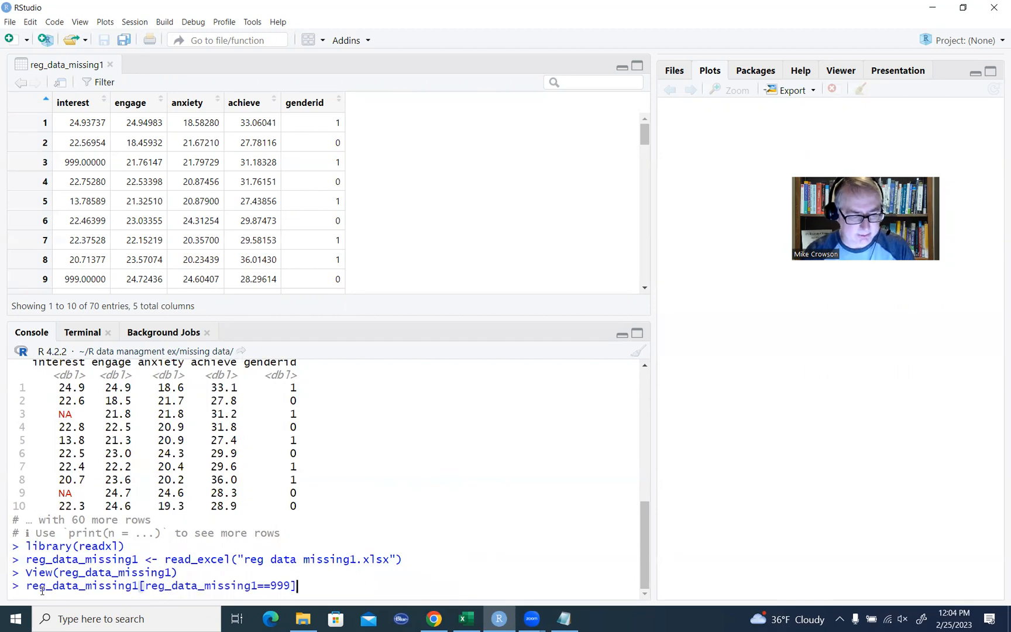
{"action": "type", "text": "<-"}
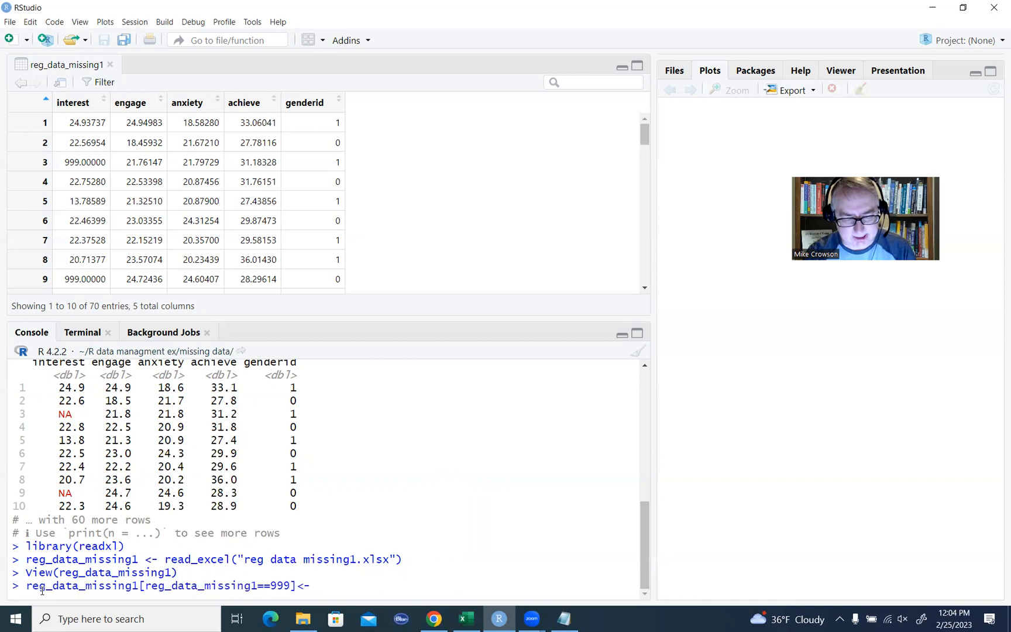
{"action": "type", "text": "NA"}
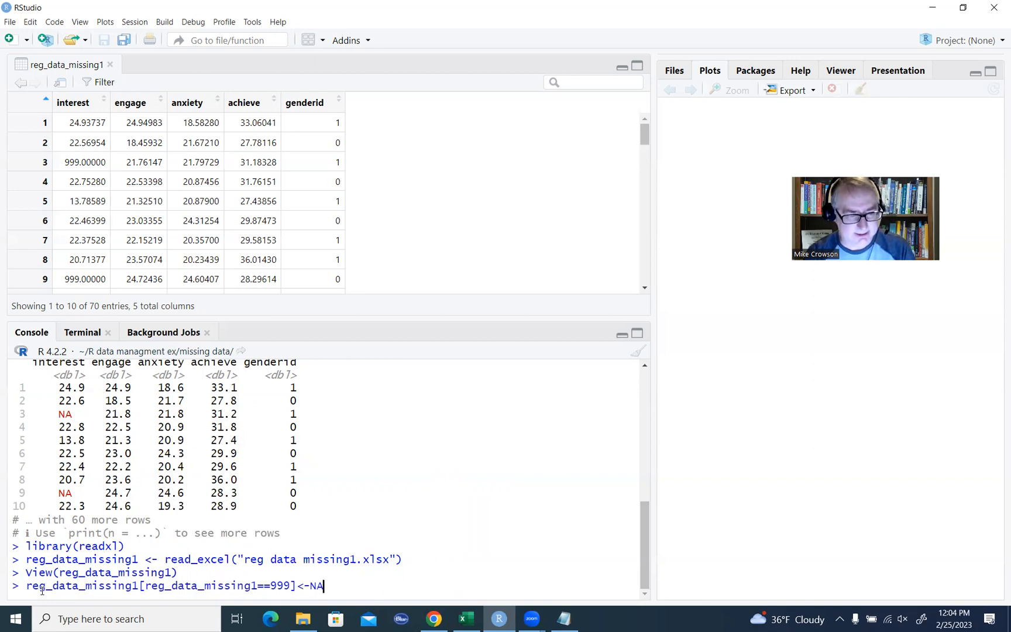
{"action": "key", "text": "Return"}
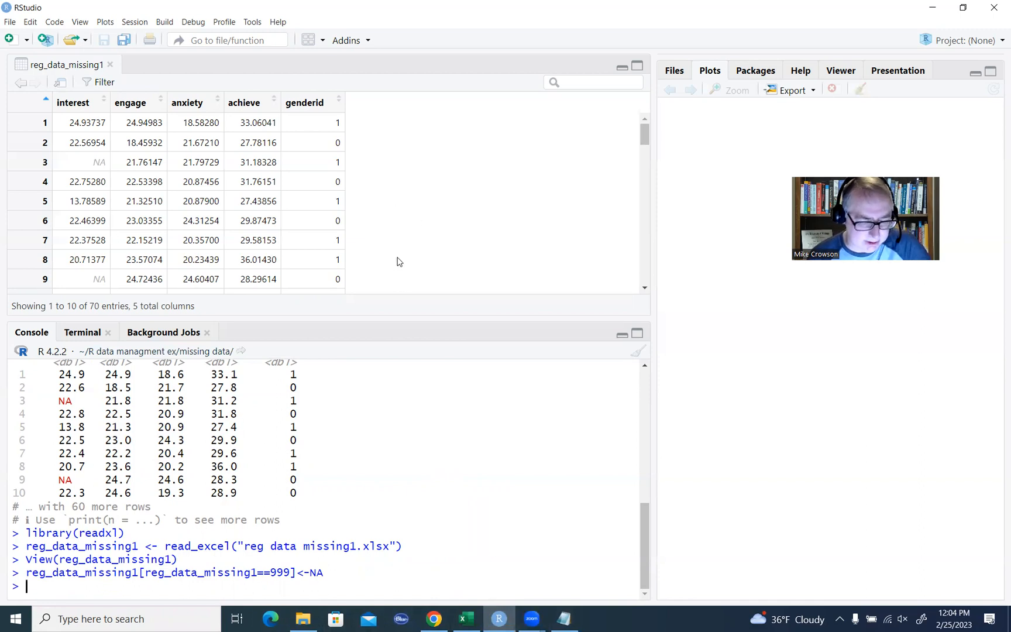
- Look over the "reg data missing" text file in Notepad, then return to RStudio and close the reg_data_missing1 viewer
{"action": "left_click", "coordinate": [564, 619]}
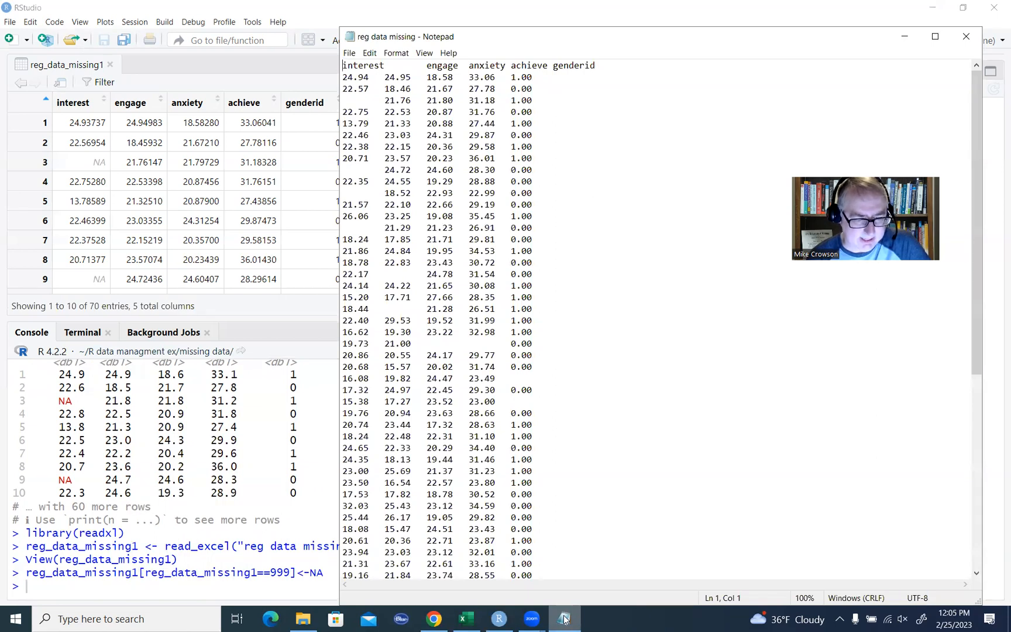
{"action": "left_click", "coordinate": [565, 619]}
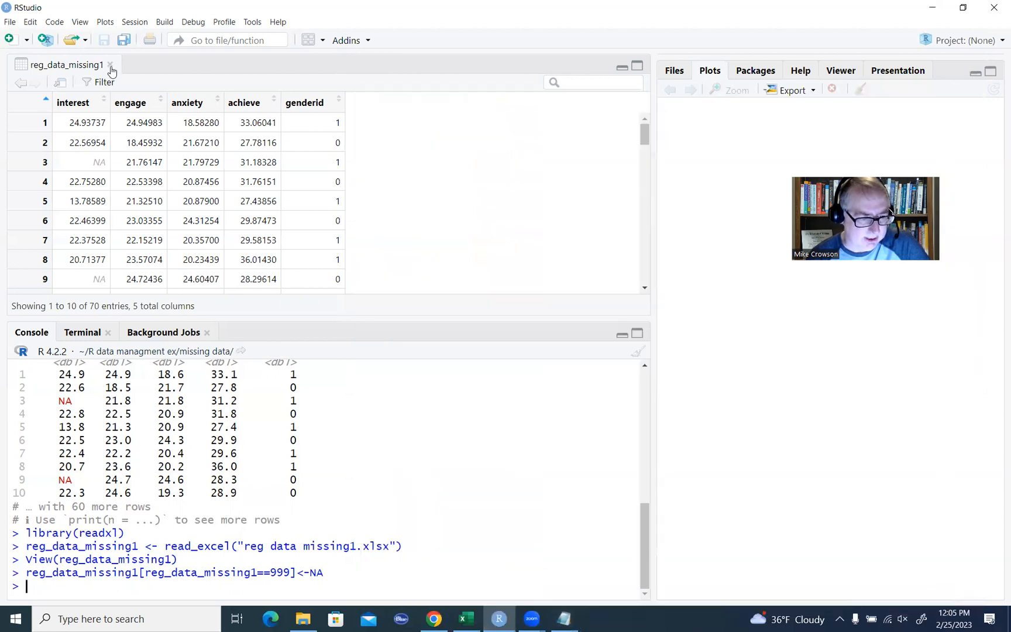
{"action": "left_click", "coordinate": [110, 64]}
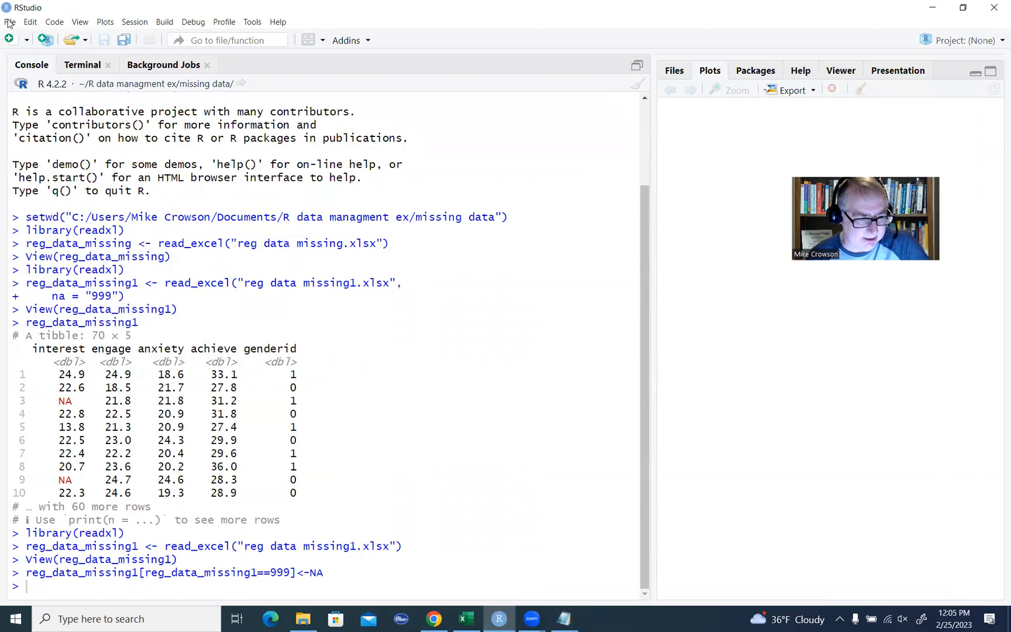
- Import the text document "reg data missing" with the base text importer, keeping the name reg.data.missing and the default settings
{"action": "left_click", "coordinate": [9, 21]}
{"action": "mouse_move", "coordinate": [91, 188]}
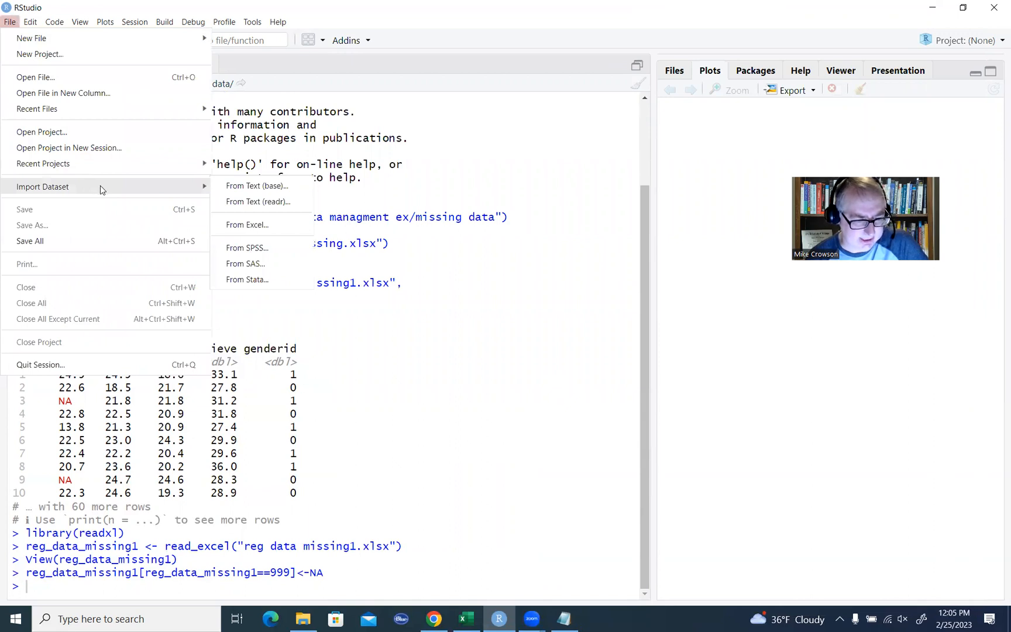
{"action": "left_click", "coordinate": [279, 187]}
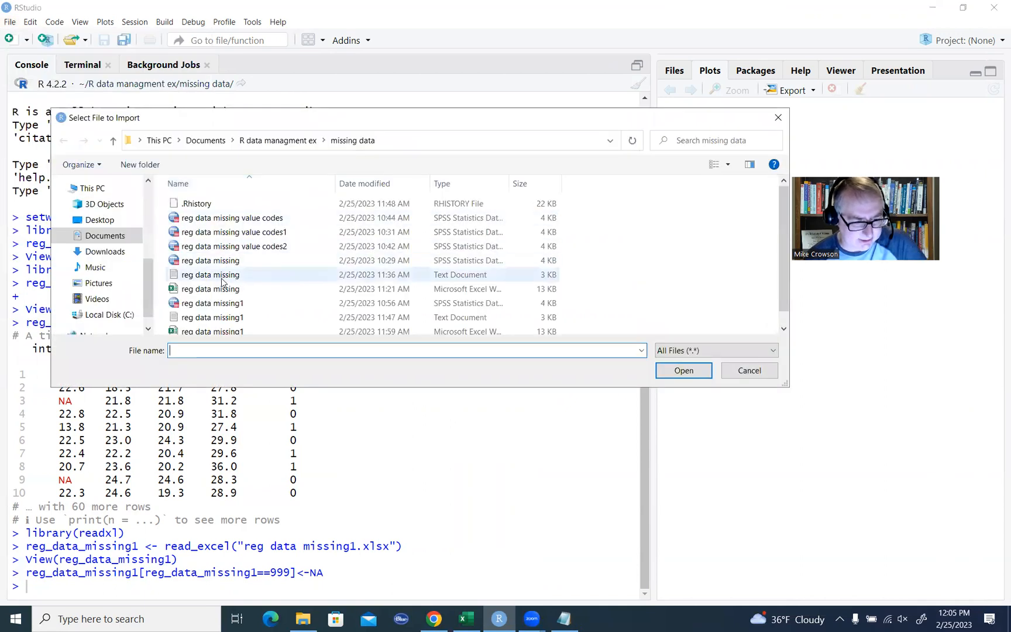
{"action": "left_click", "coordinate": [199, 277]}
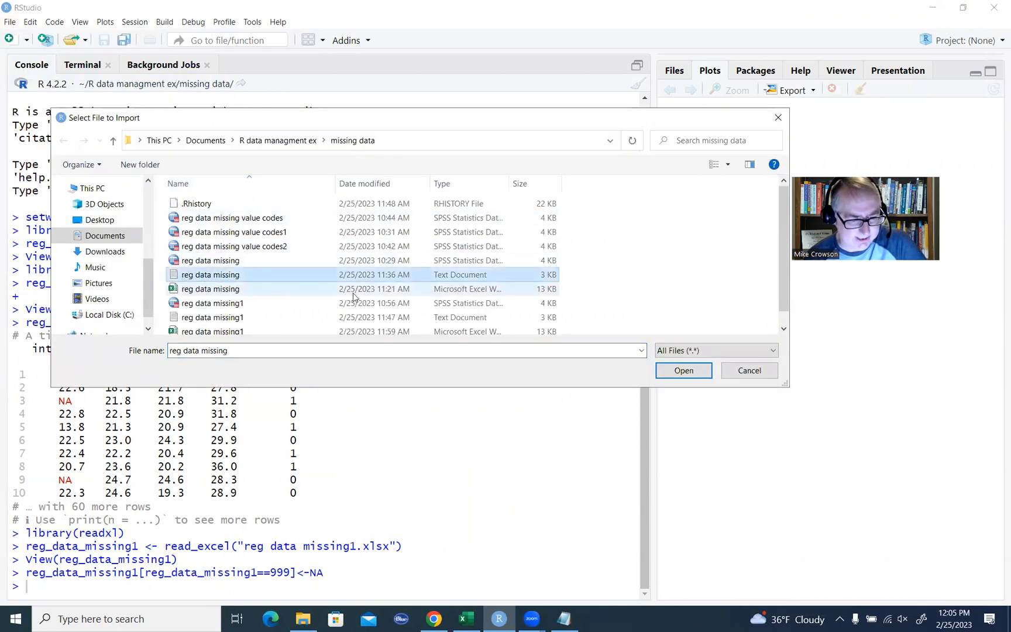
{"action": "left_click", "coordinate": [682, 371]}
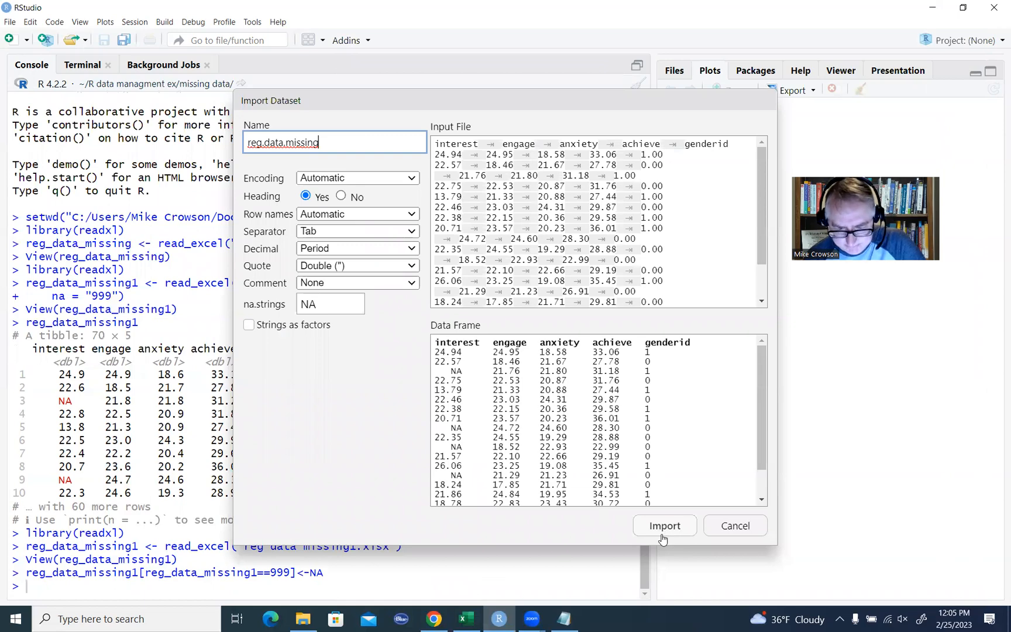
{"action": "left_click", "coordinate": [890, 317]}
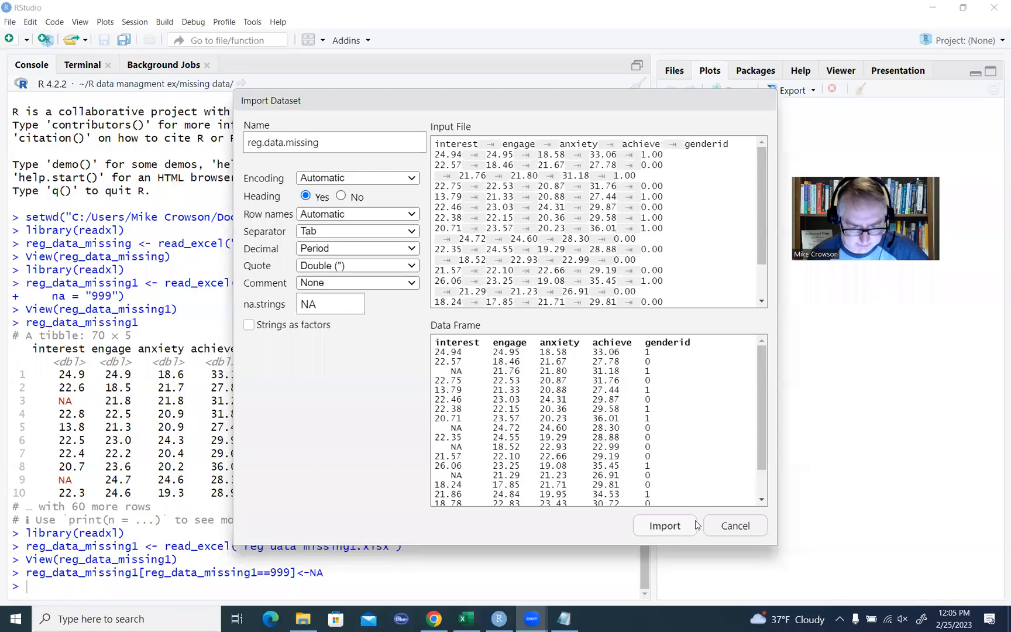
{"action": "left_click", "coordinate": [667, 526]}
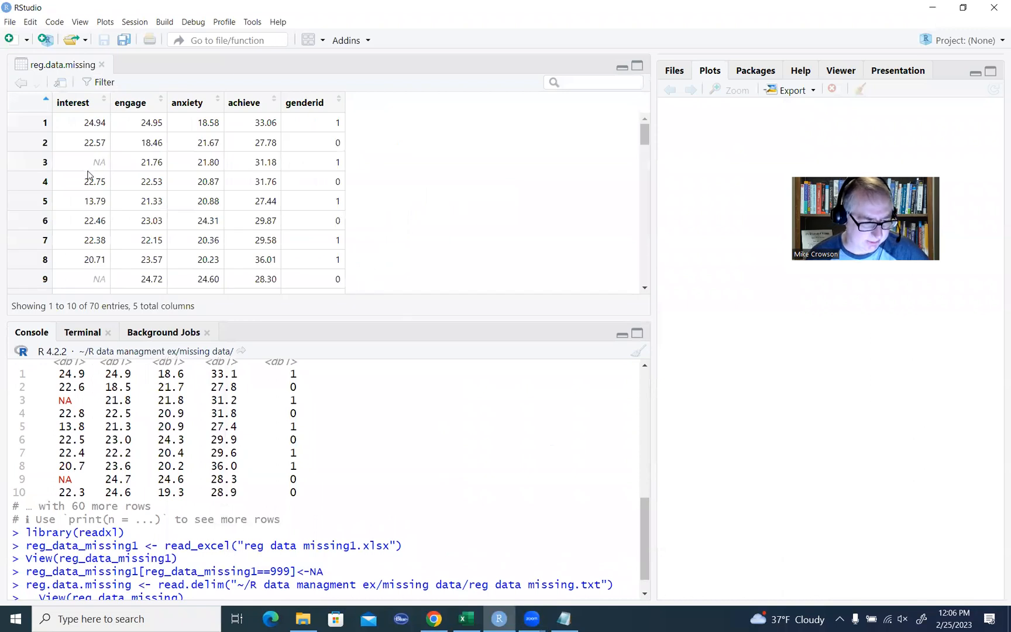
- Examine the interest values in rows 3 and 9 of the imported reg.data.missing data
{"action": "double_click", "coordinate": [97, 161]}
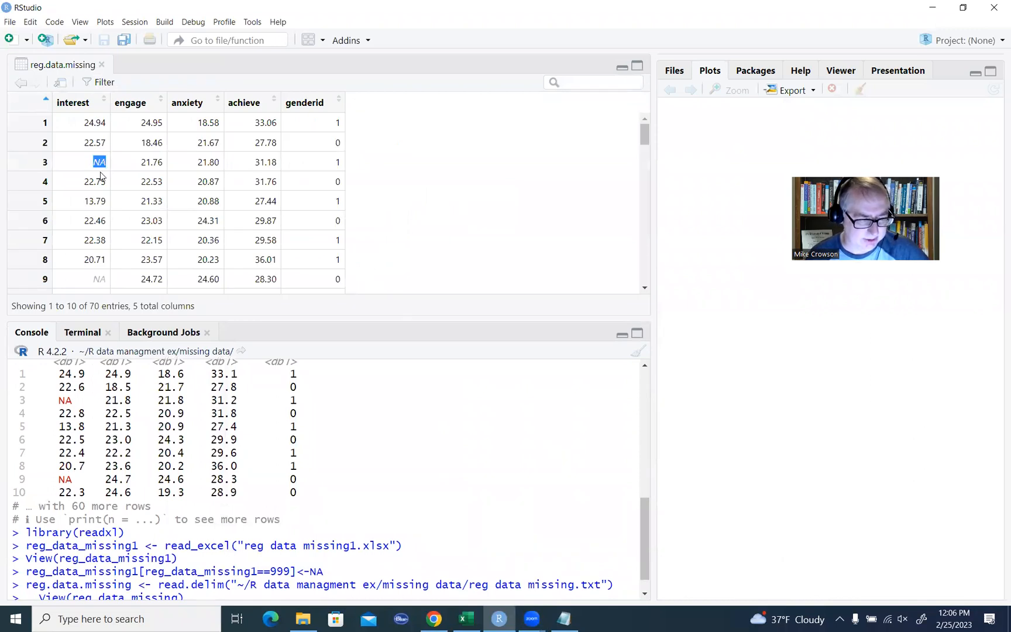
{"action": "double_click", "coordinate": [98, 278]}
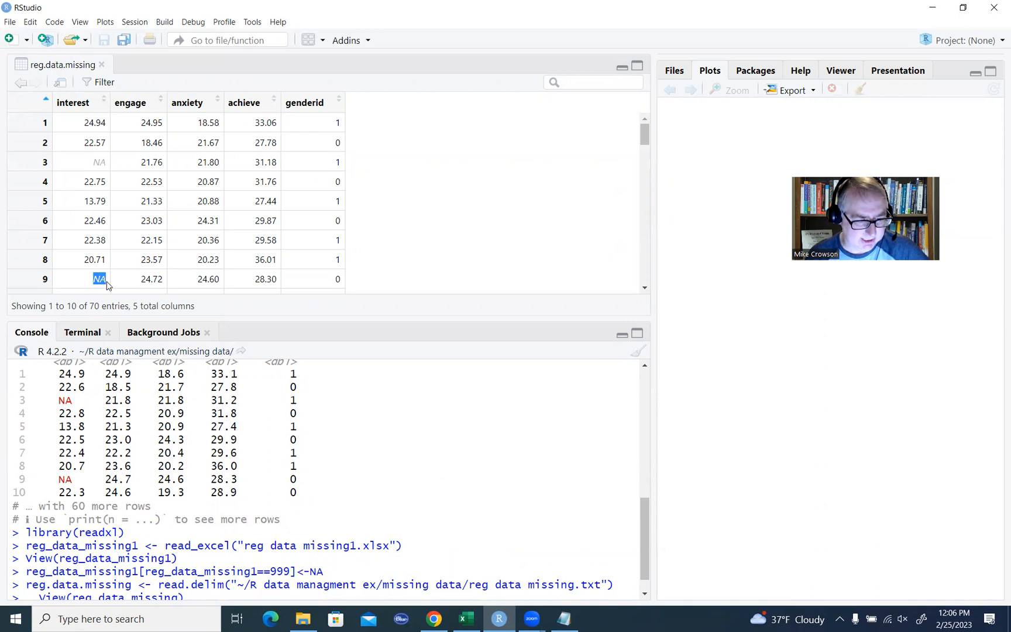
{"action": "scroll", "coordinate": [221, 267], "scroll_direction": "down", "scroll_amount": 3}
{"action": "scroll", "coordinate": [221, 267], "scroll_direction": "up", "scroll_amount": 3}
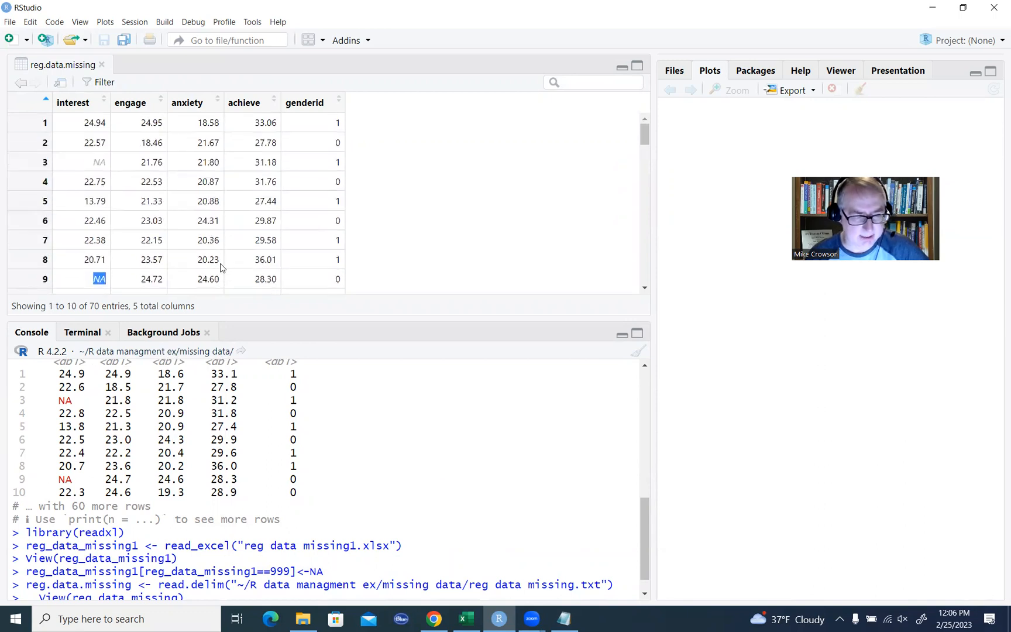
{"action": "left_click", "coordinate": [389, 190]}
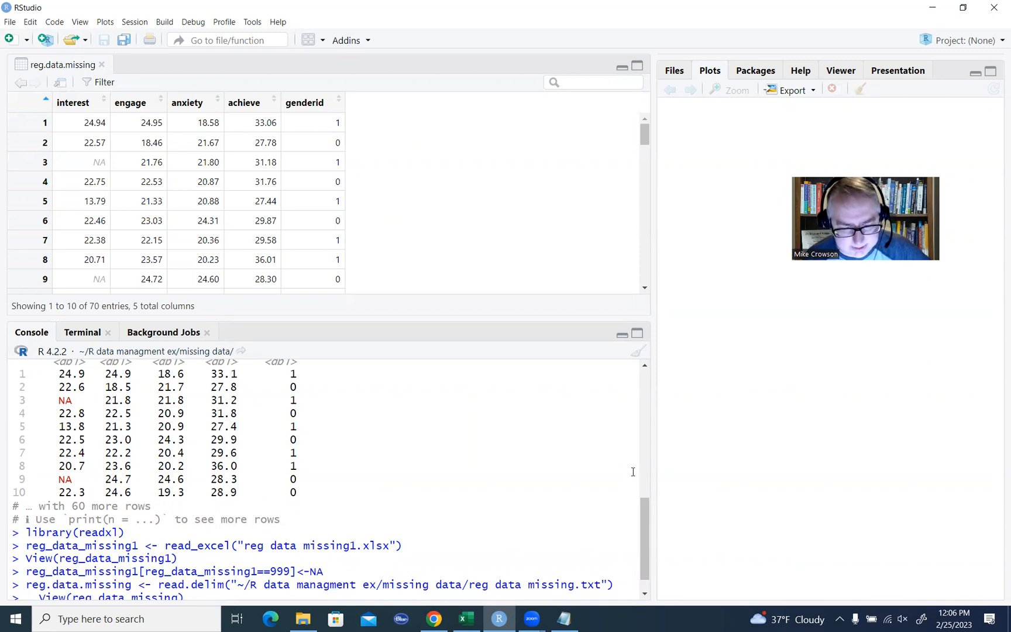
{"action": "left_click", "coordinate": [687, 531]}
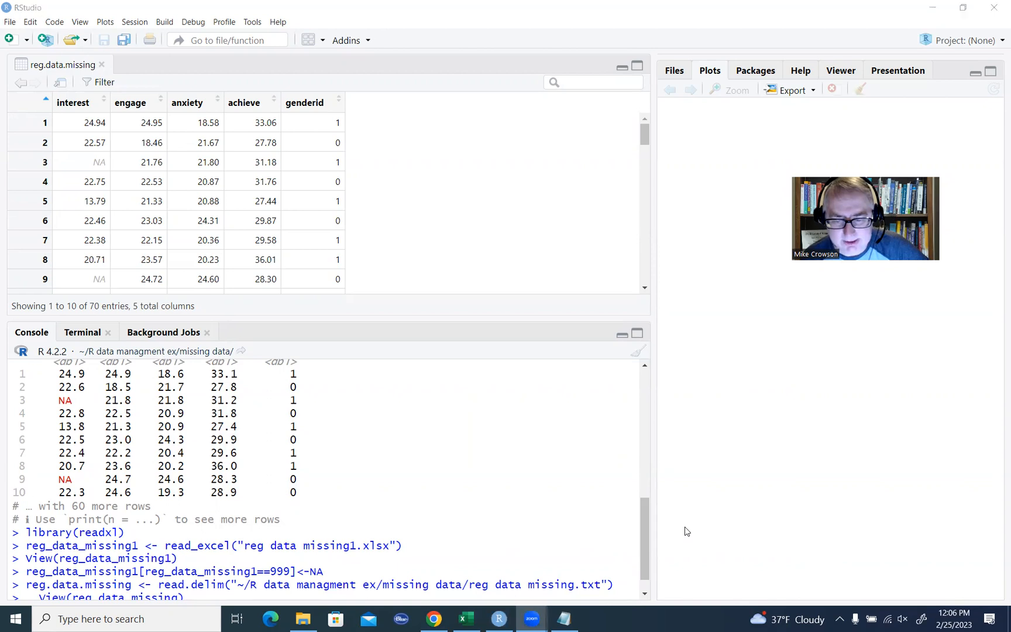